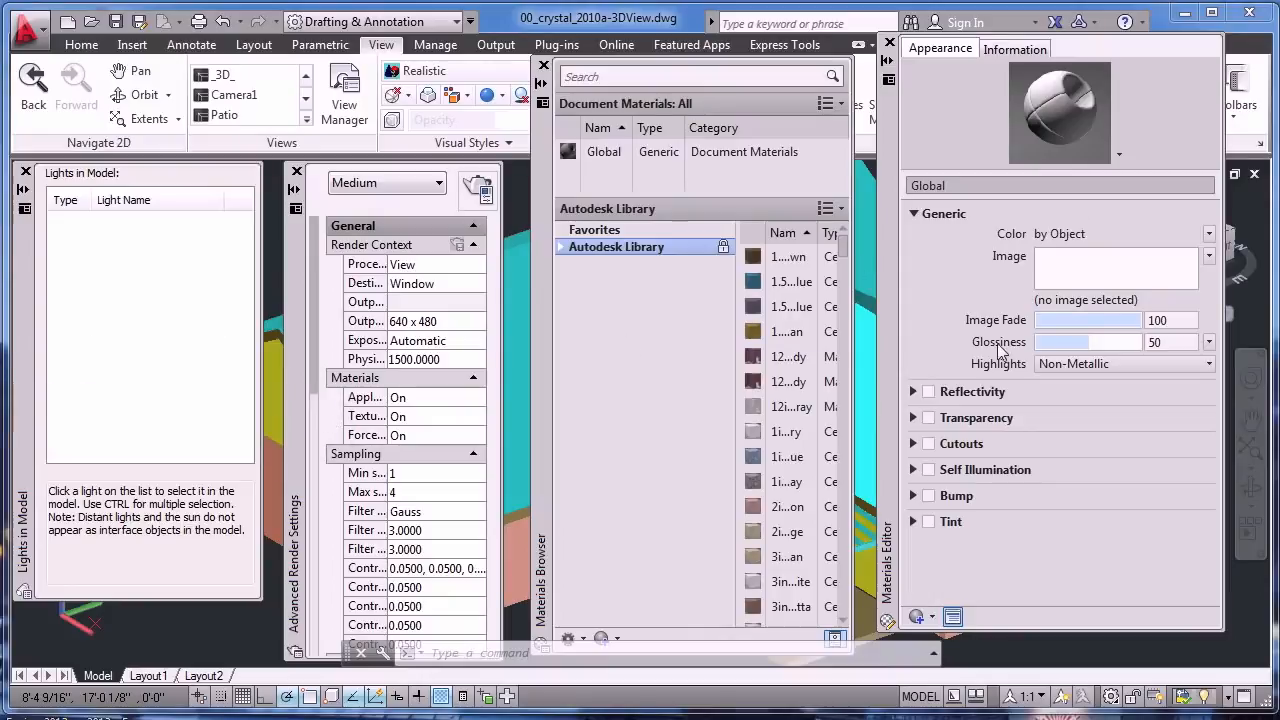
Close the Materials Editor, Materials Browser, Advanced Render Settings and Lights in Model palettes.
{"action": "left_click", "coordinate": [889, 44]}
{"action": "left_click", "coordinate": [543, 66]}
{"action": "left_click", "coordinate": [296, 171]}
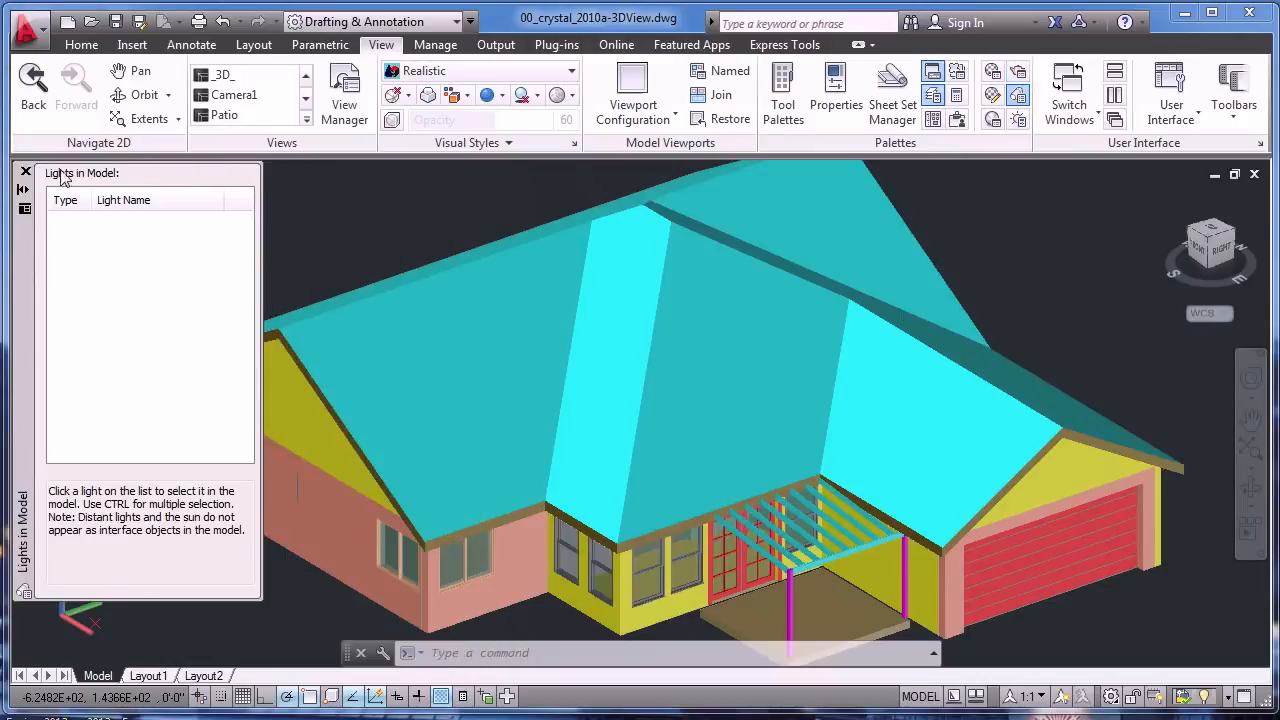
{"action": "left_click", "coordinate": [24, 172]}
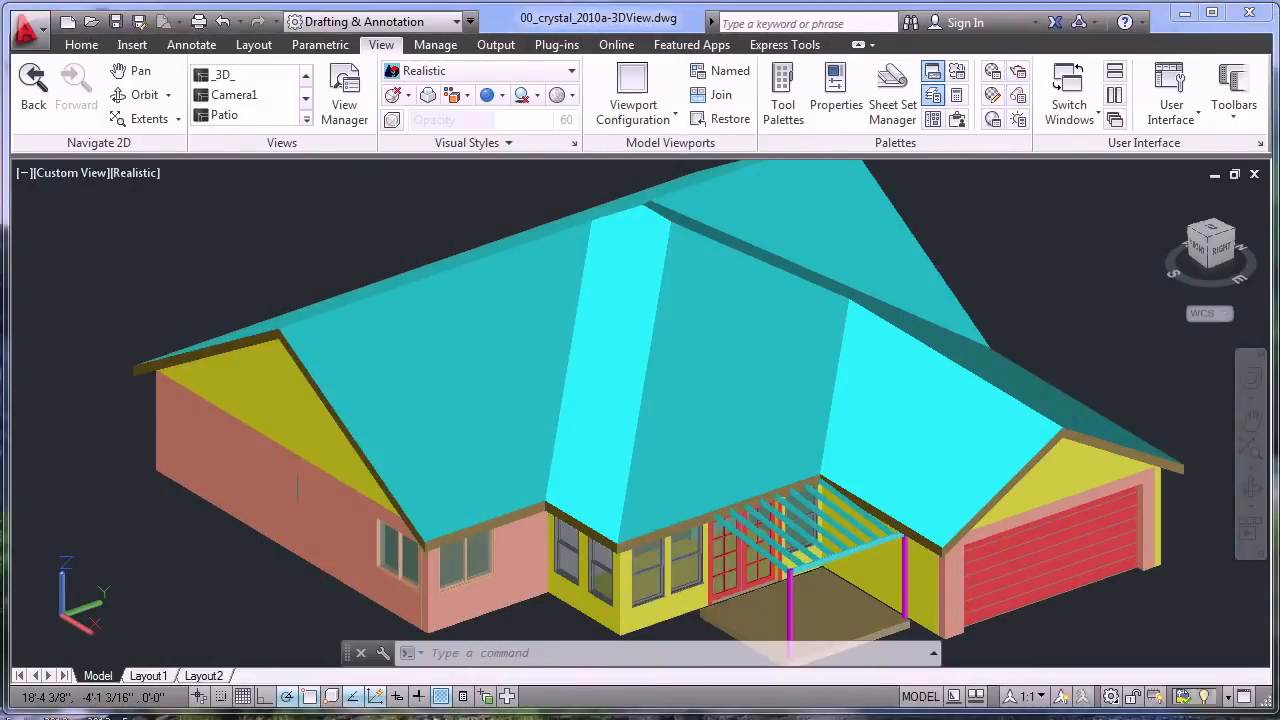
Open the AccuRender nXt controls and start a rendering of the house model.
{"action": "key", "text": "Return"}
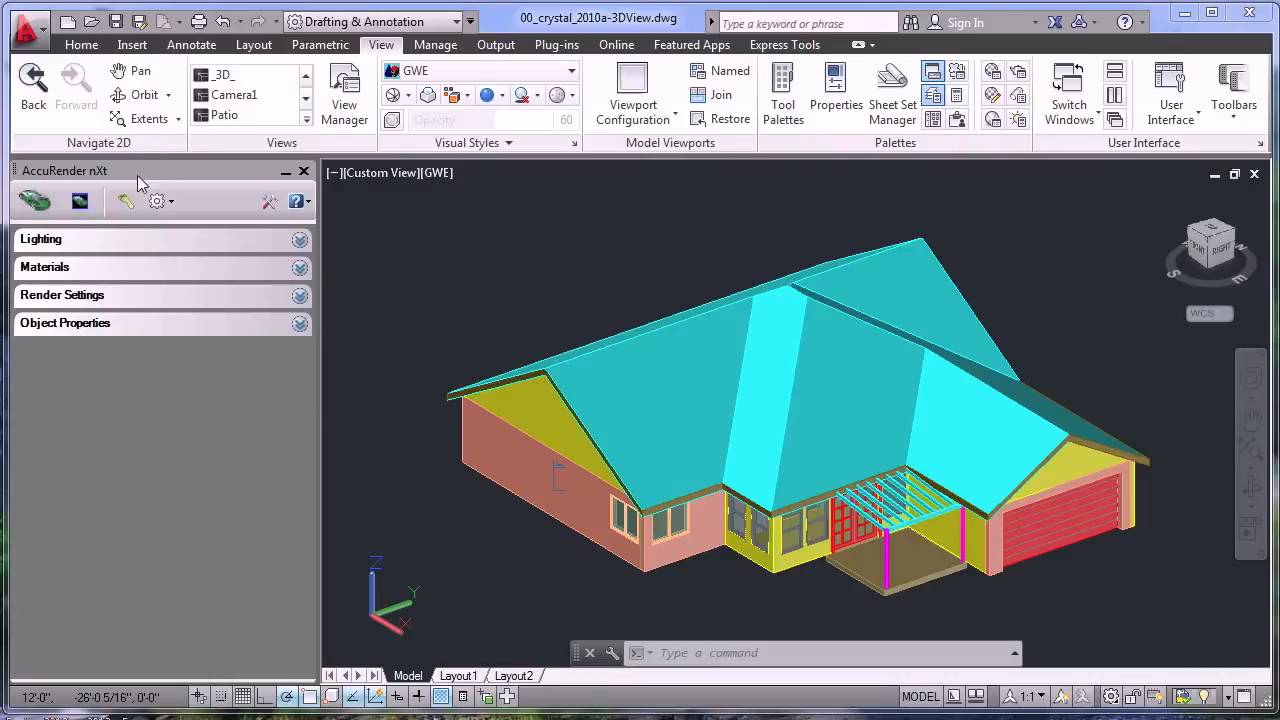
{"action": "left_click", "coordinate": [31, 210]}
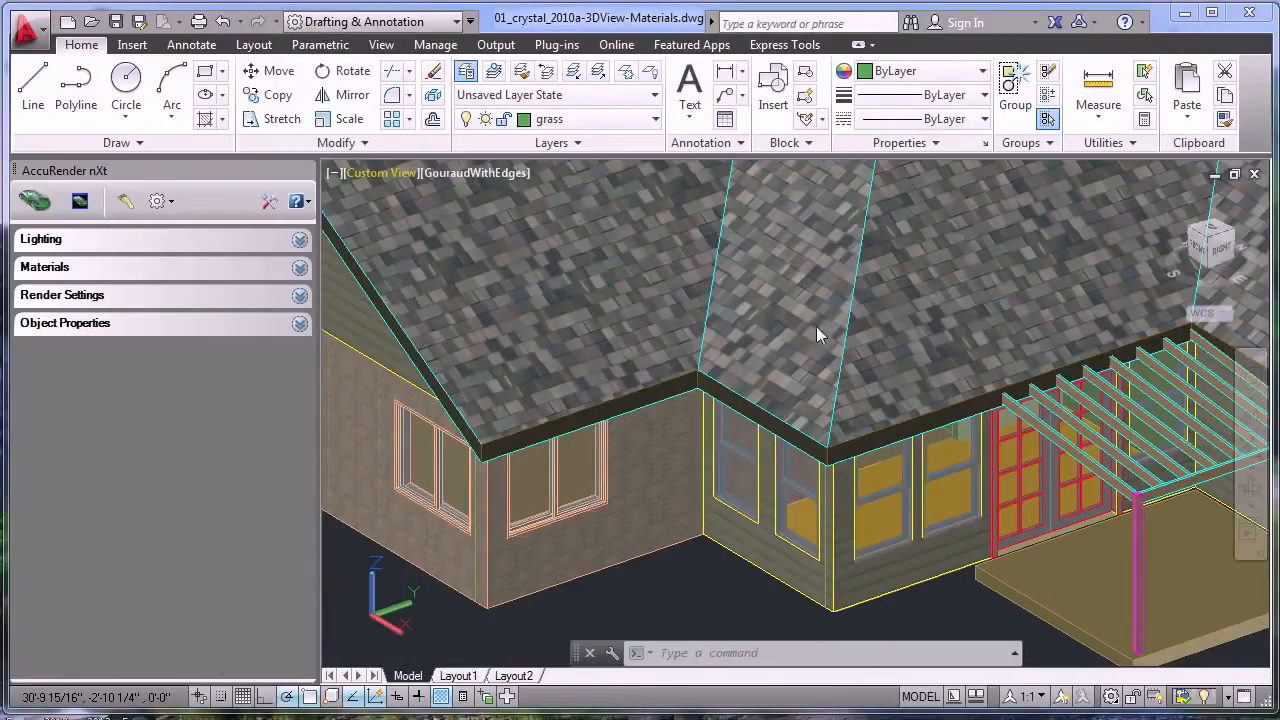
Import the Cherry Veneer-Vert material from the nXt Material Renders folder into the drawing's materials.
{"action": "left_click", "coordinate": [299, 267]}
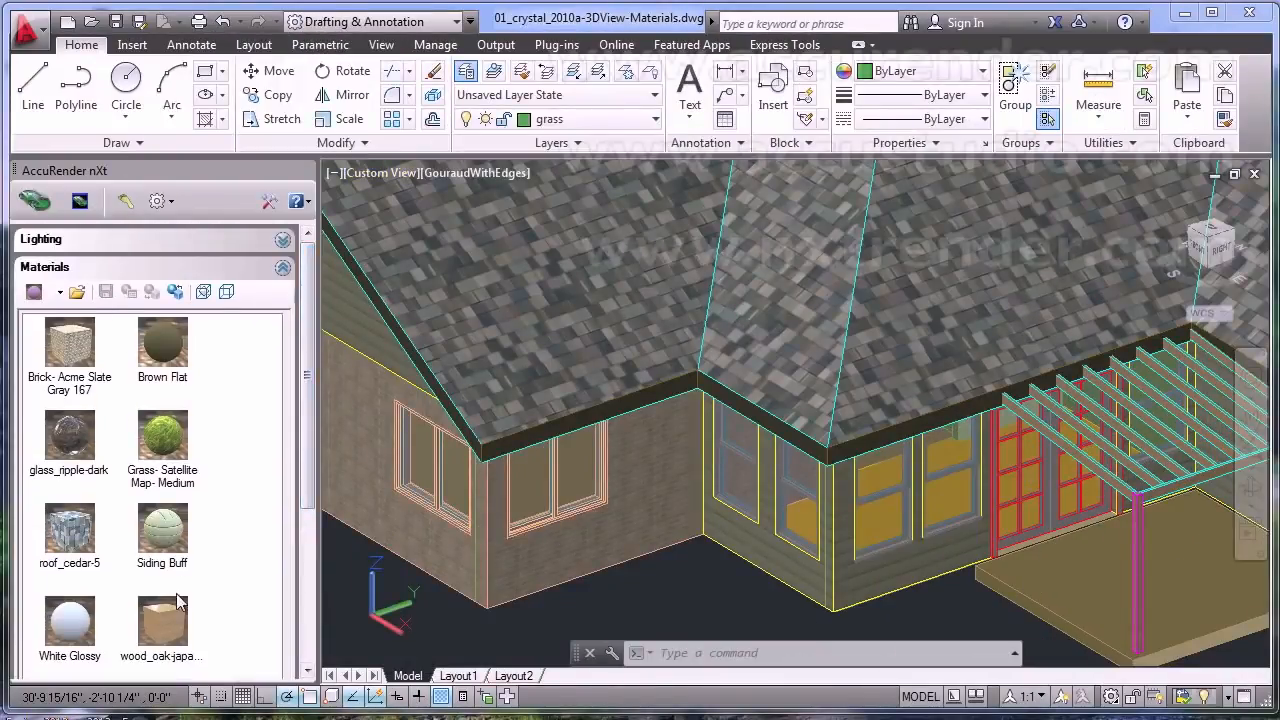
{"action": "left_click_drag", "start_coordinate": [309, 431], "coordinate": [313, 403]}
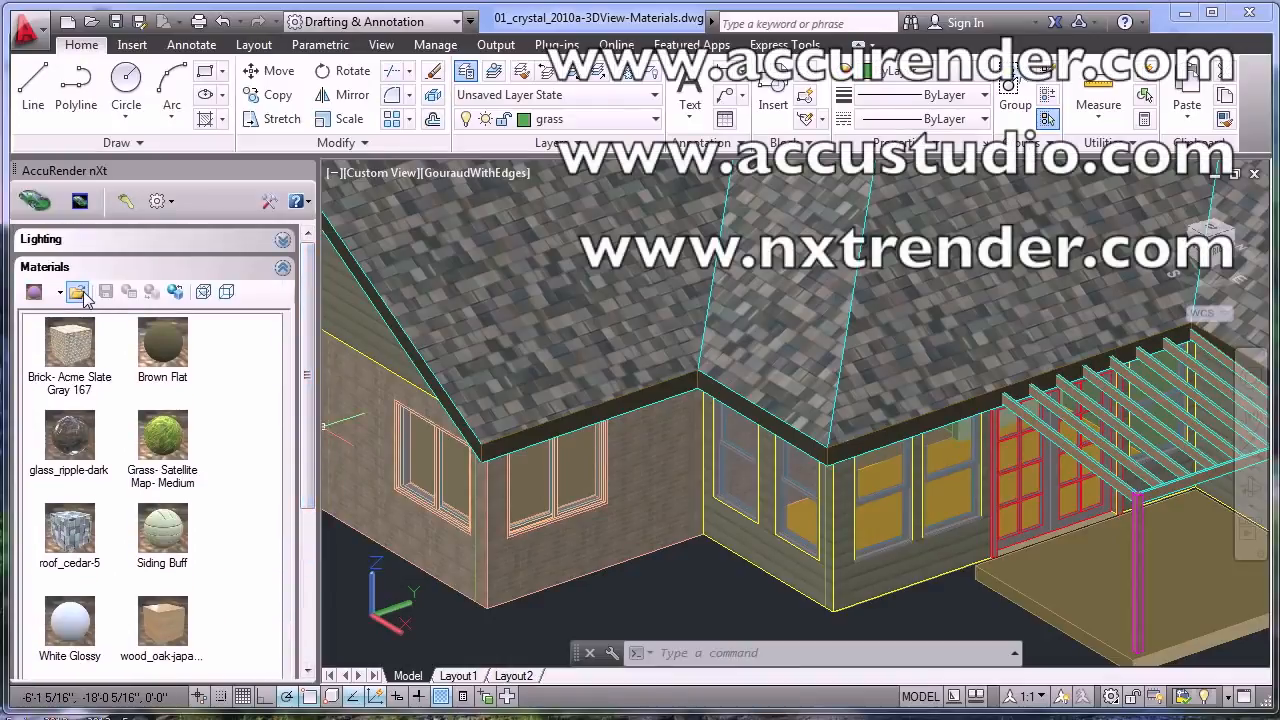
{"action": "left_click", "coordinate": [77, 292]}
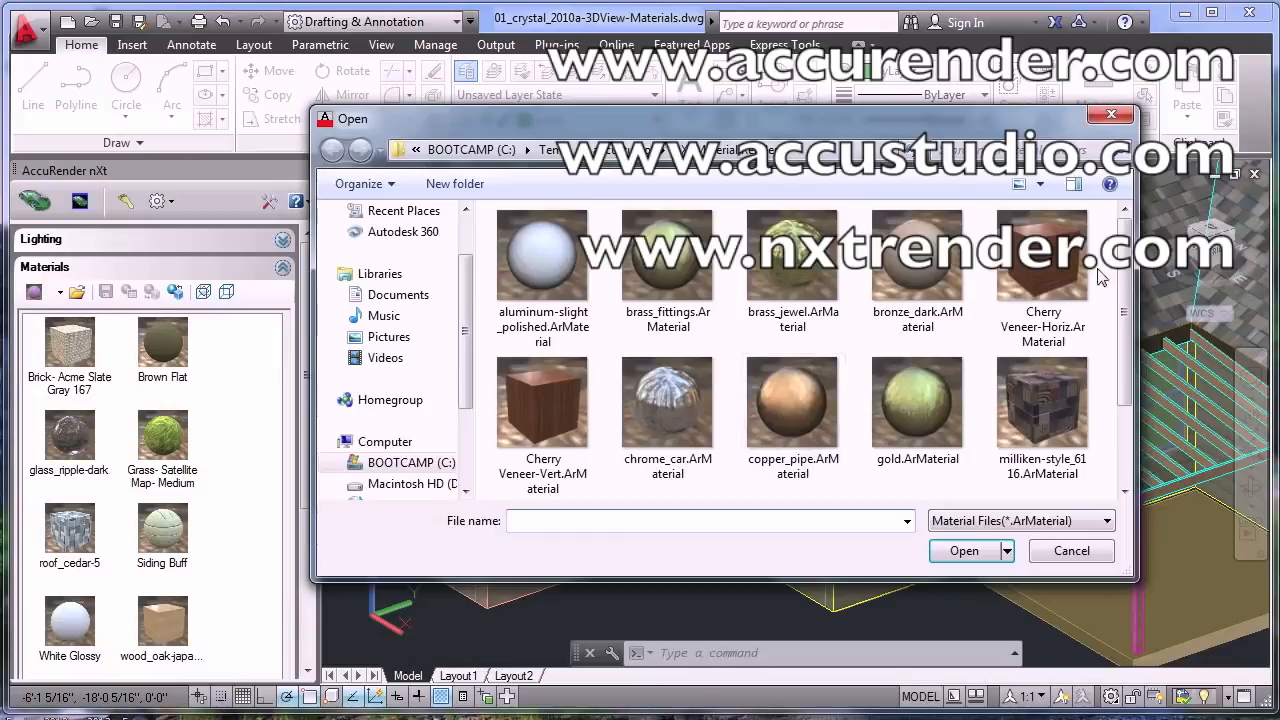
{"action": "left_click_drag", "start_coordinate": [1126, 350], "coordinate": [1126, 448]}
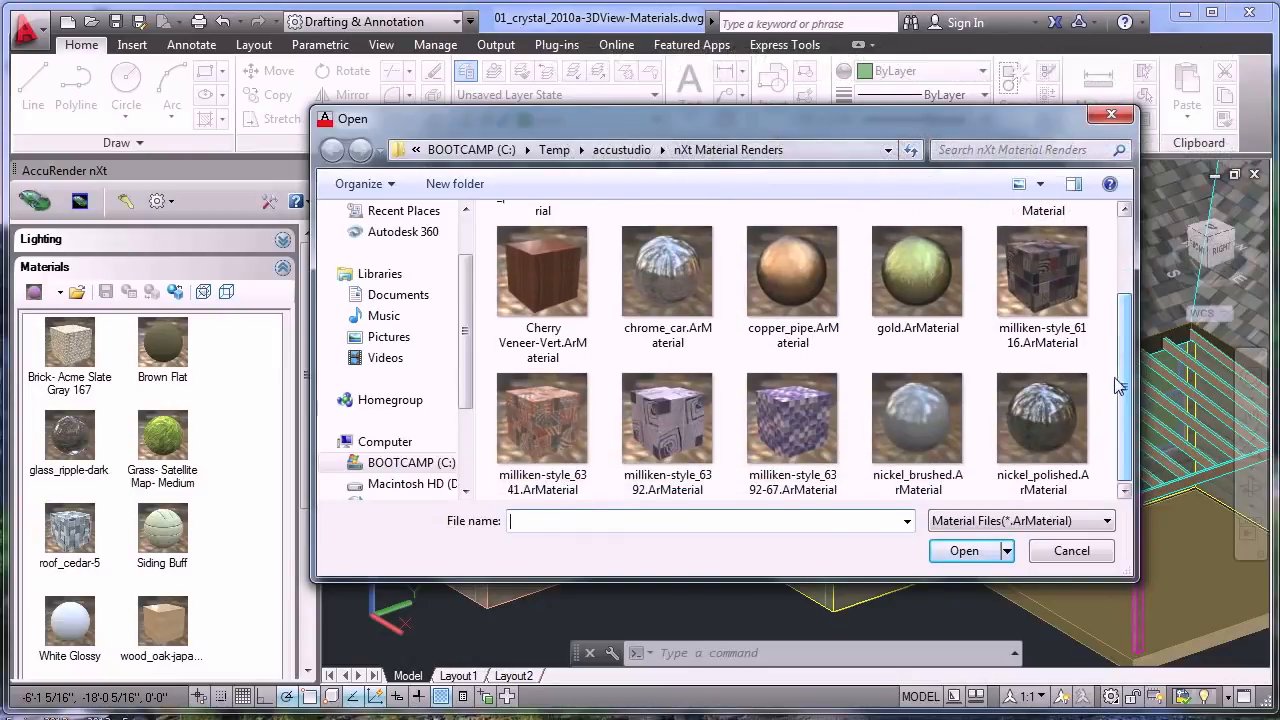
{"action": "left_click", "coordinate": [1049, 282]}
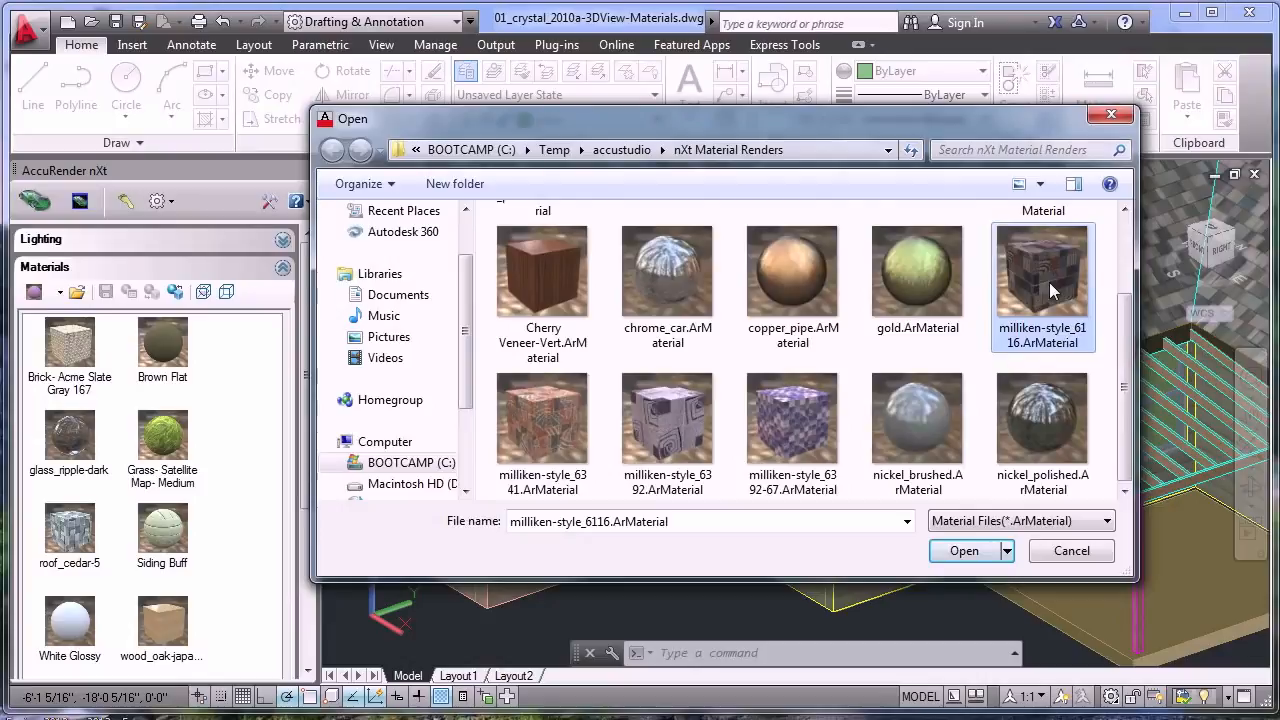
{"action": "left_click", "coordinate": [522, 279]}
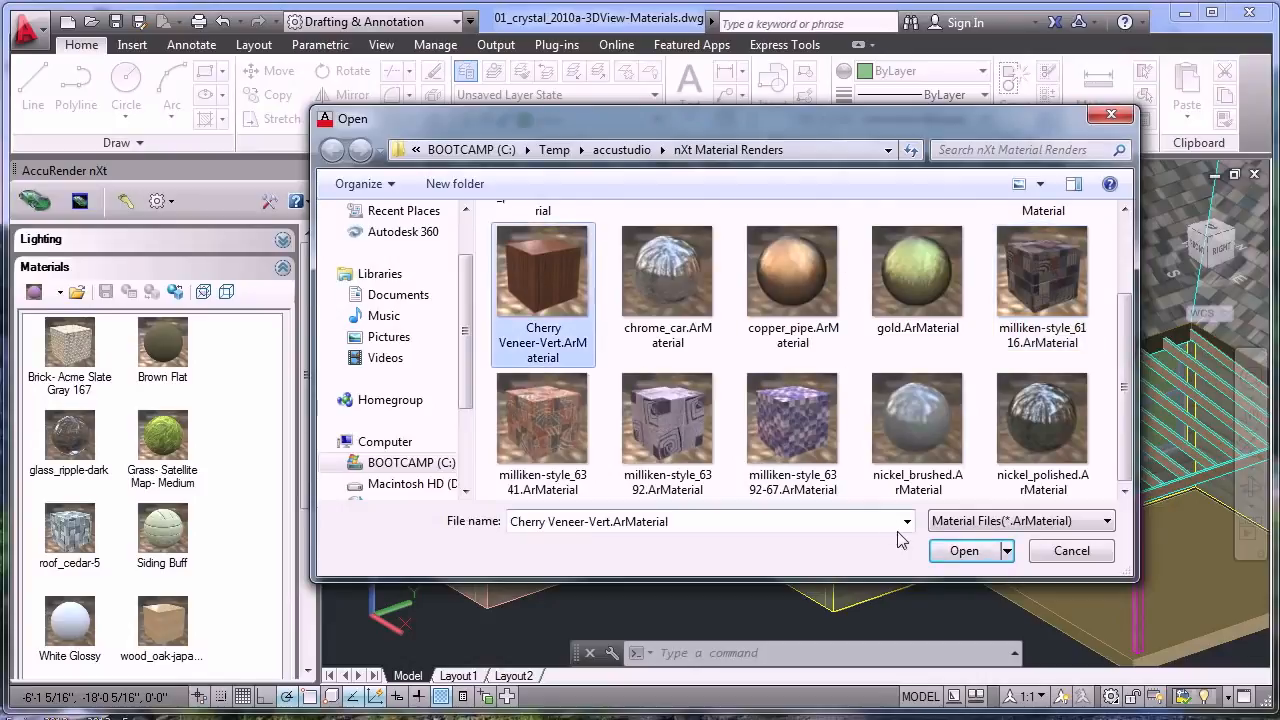
{"action": "left_click", "coordinate": [962, 551]}
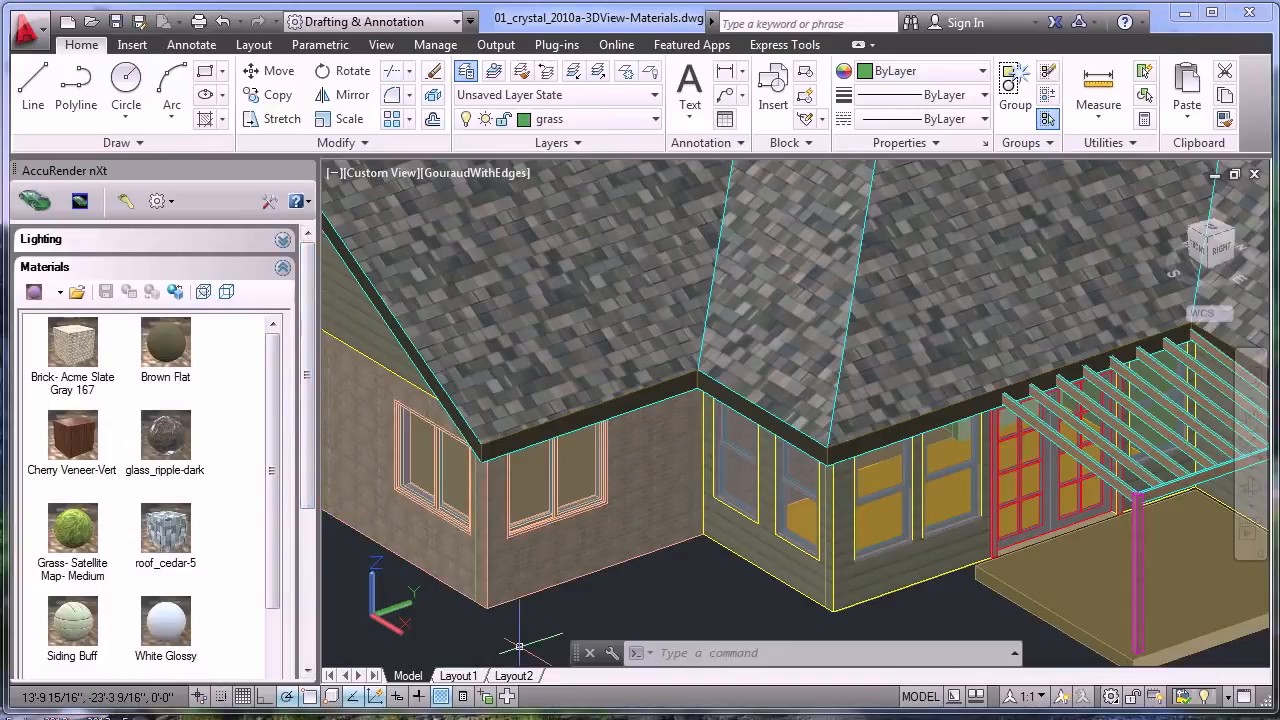
Examine the available lighting presets, the sun position, date and location settings, and the background options.
{"action": "left_click", "coordinate": [283, 267]}
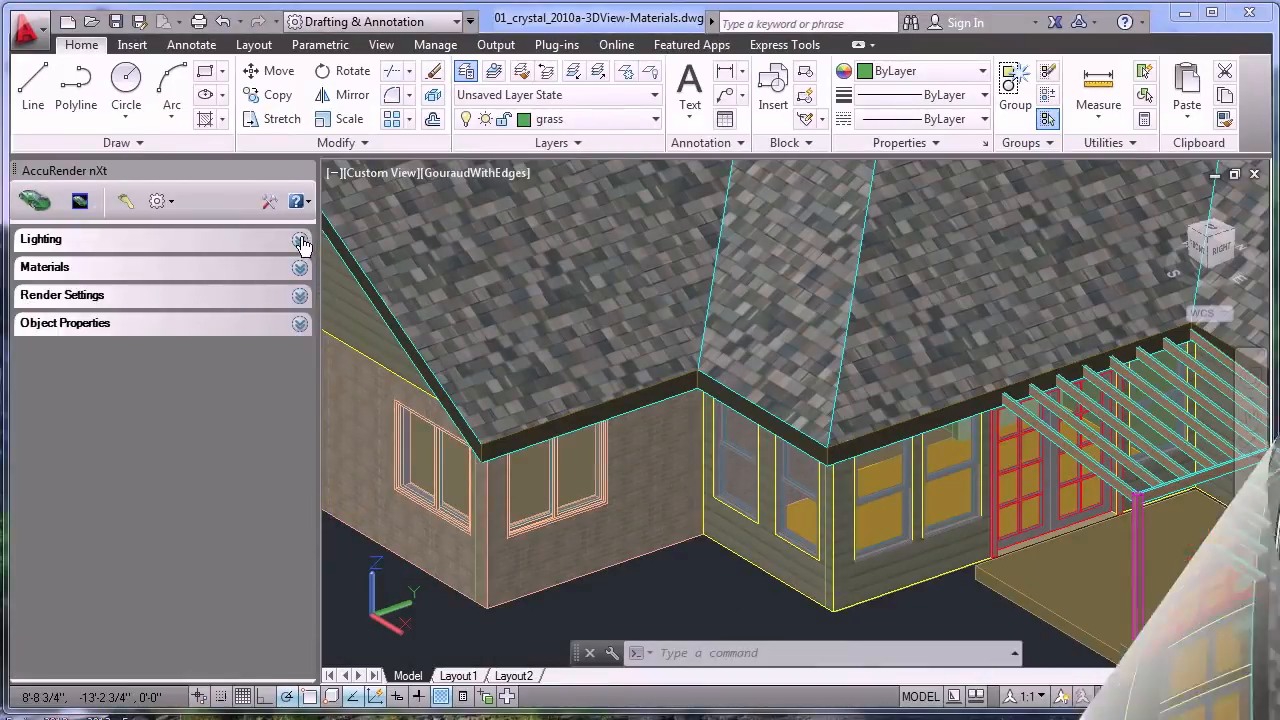
{"action": "left_click", "coordinate": [300, 241]}
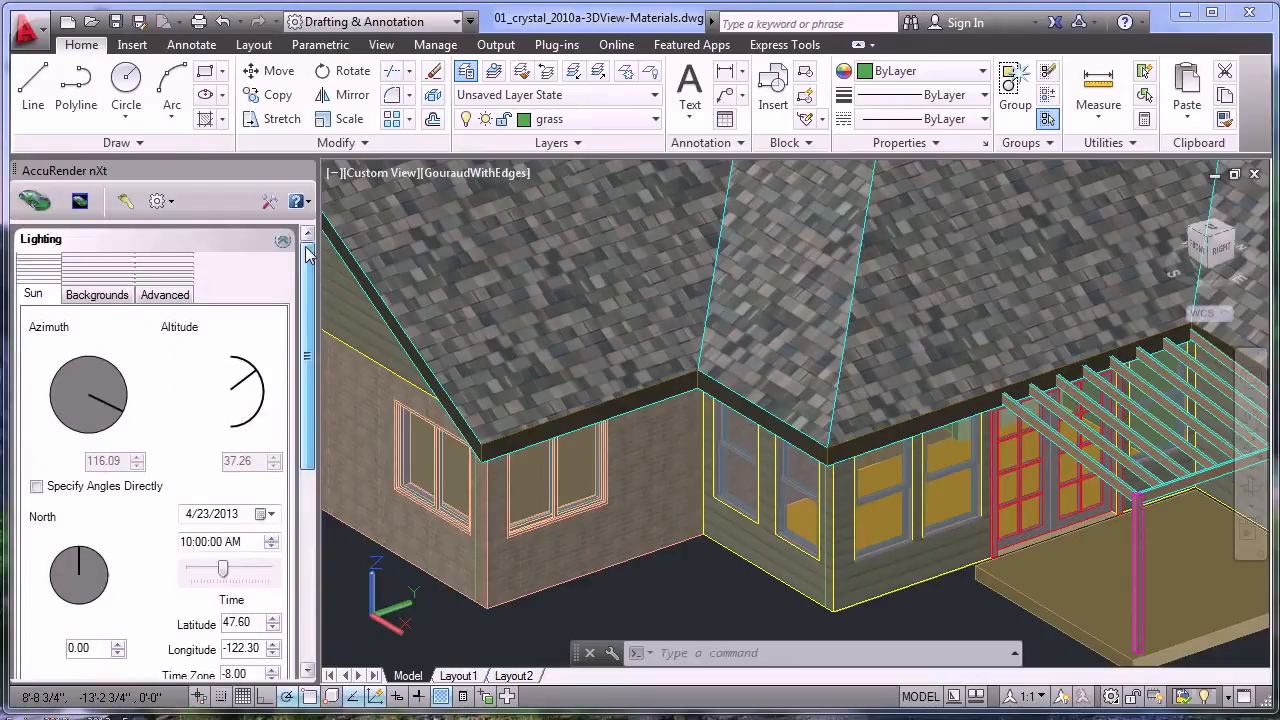
{"action": "left_click", "coordinate": [178, 264]}
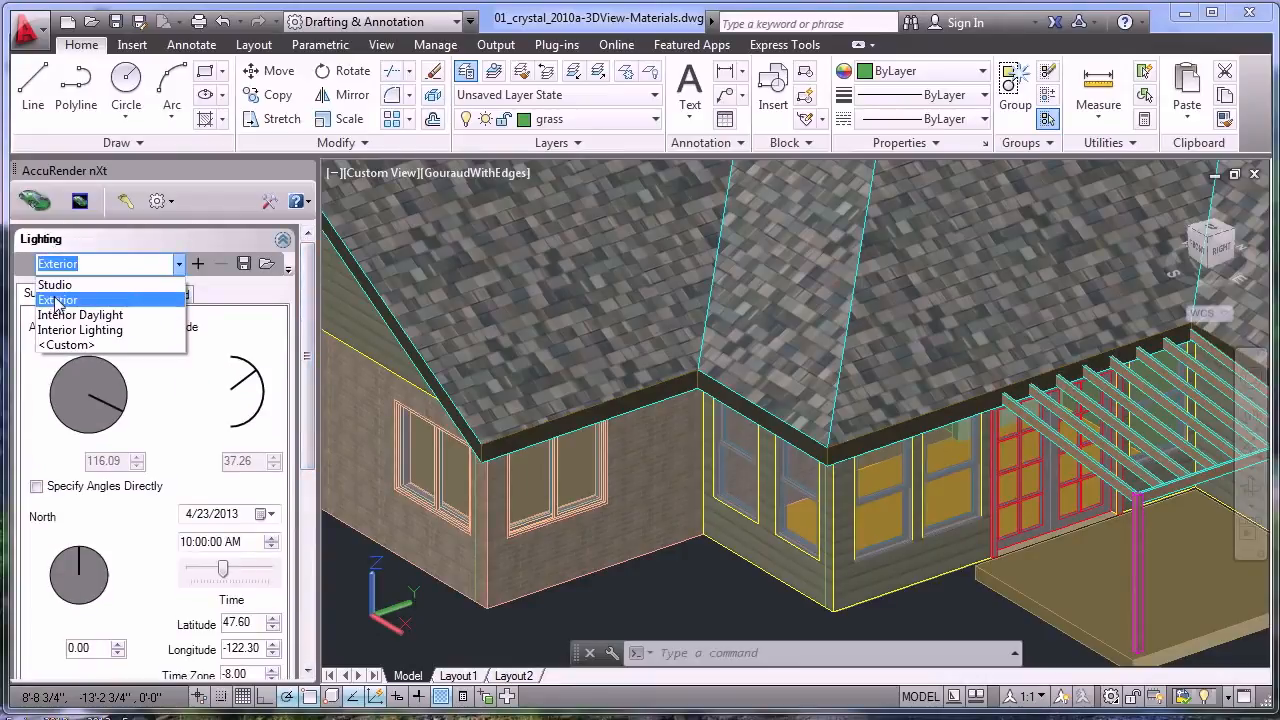
{"action": "left_click", "coordinate": [284, 240]}
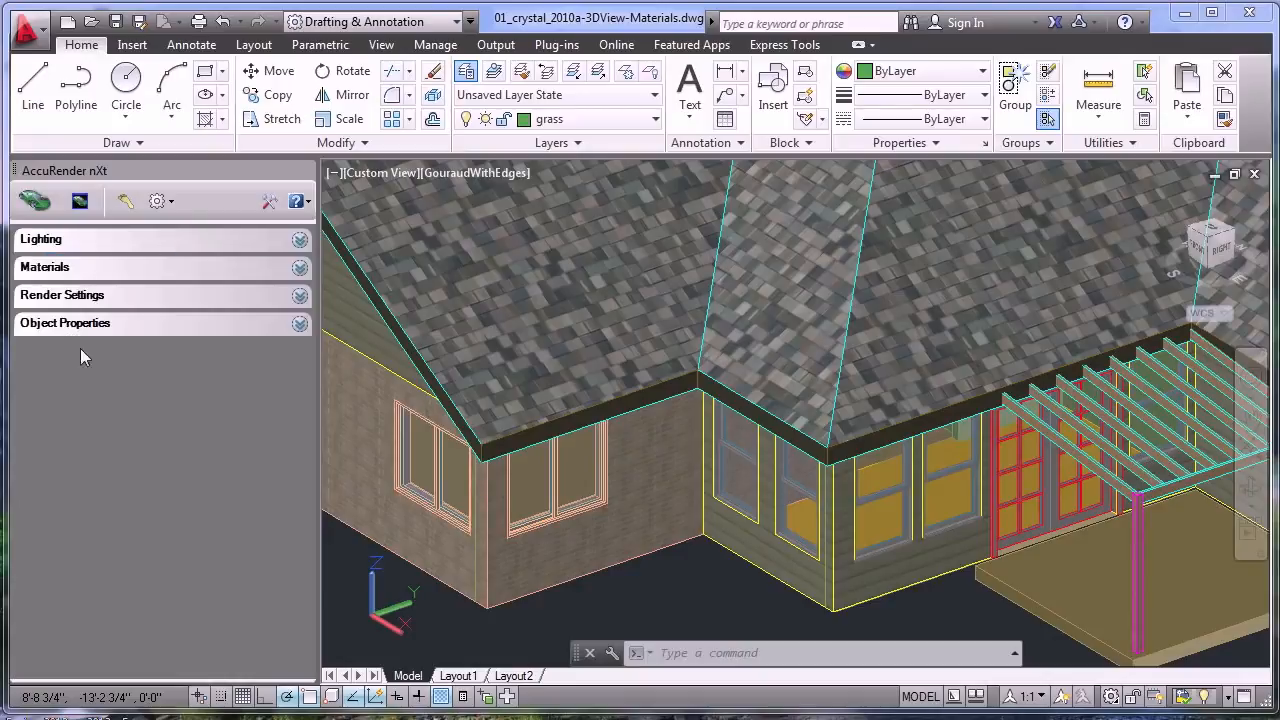
{"action": "left_click", "coordinate": [299, 243]}
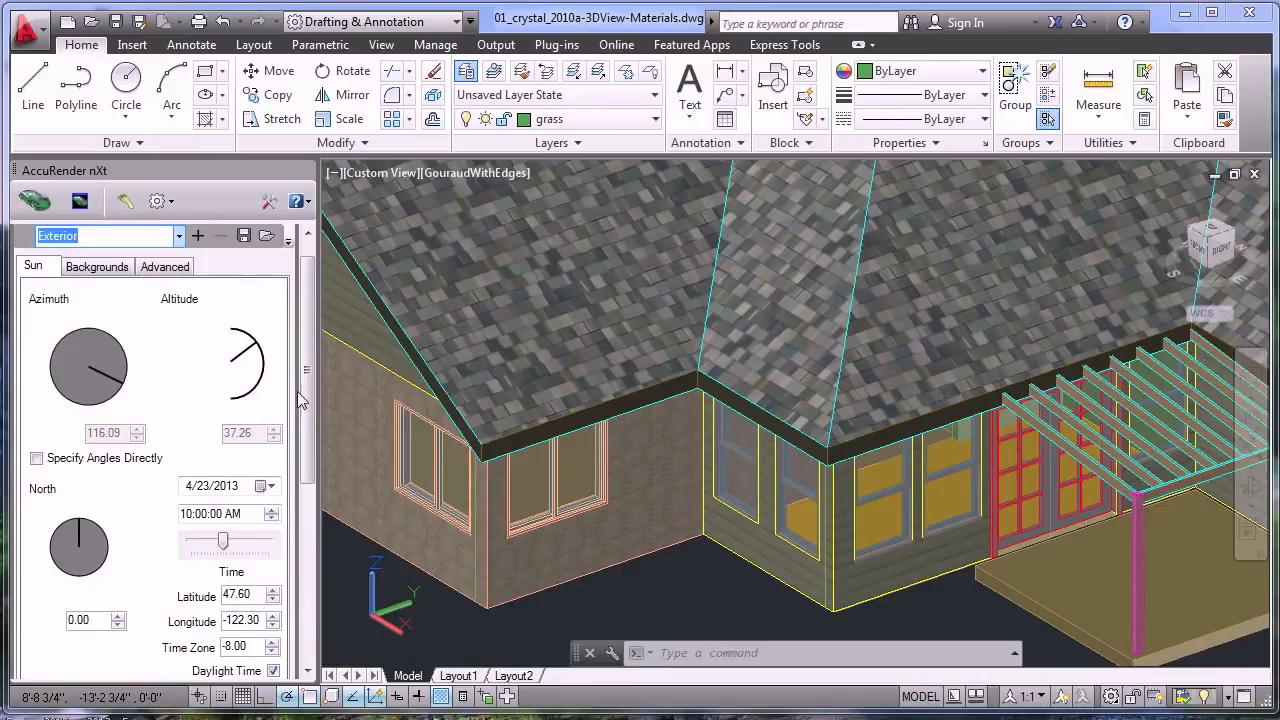
{"action": "left_click_drag", "start_coordinate": [309, 392], "coordinate": [314, 314]}
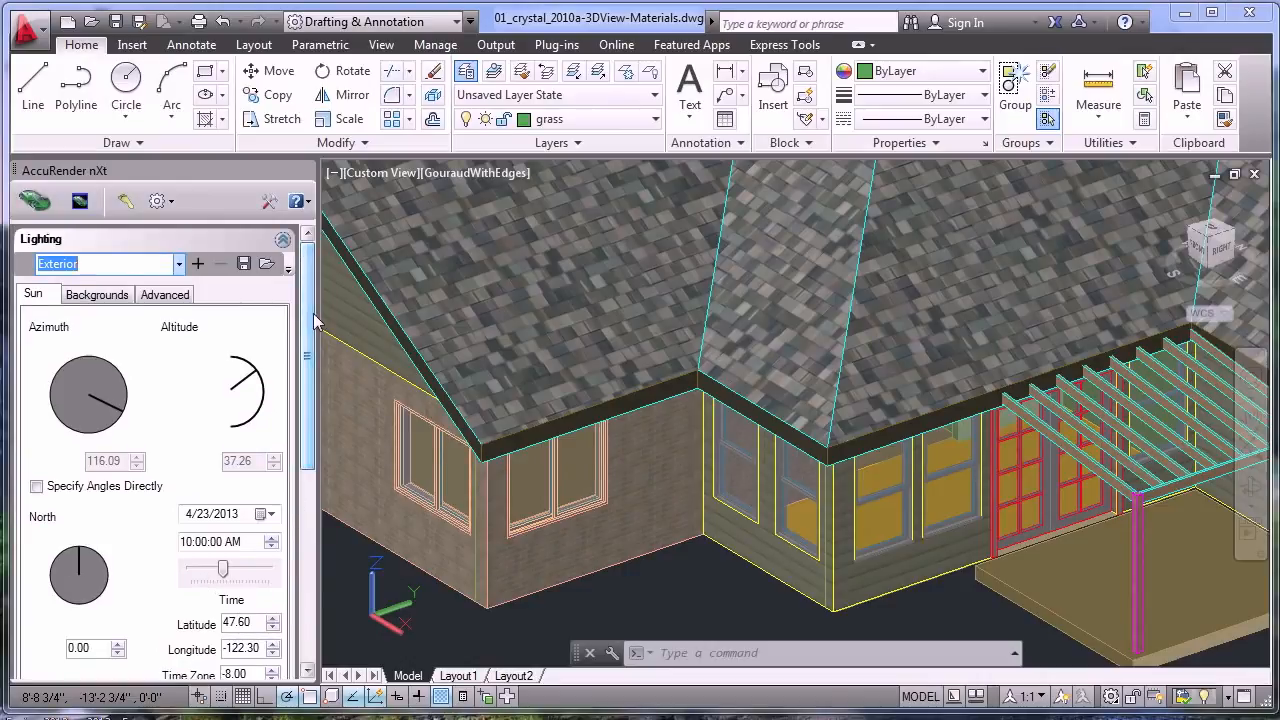
{"action": "left_click", "coordinate": [113, 296]}
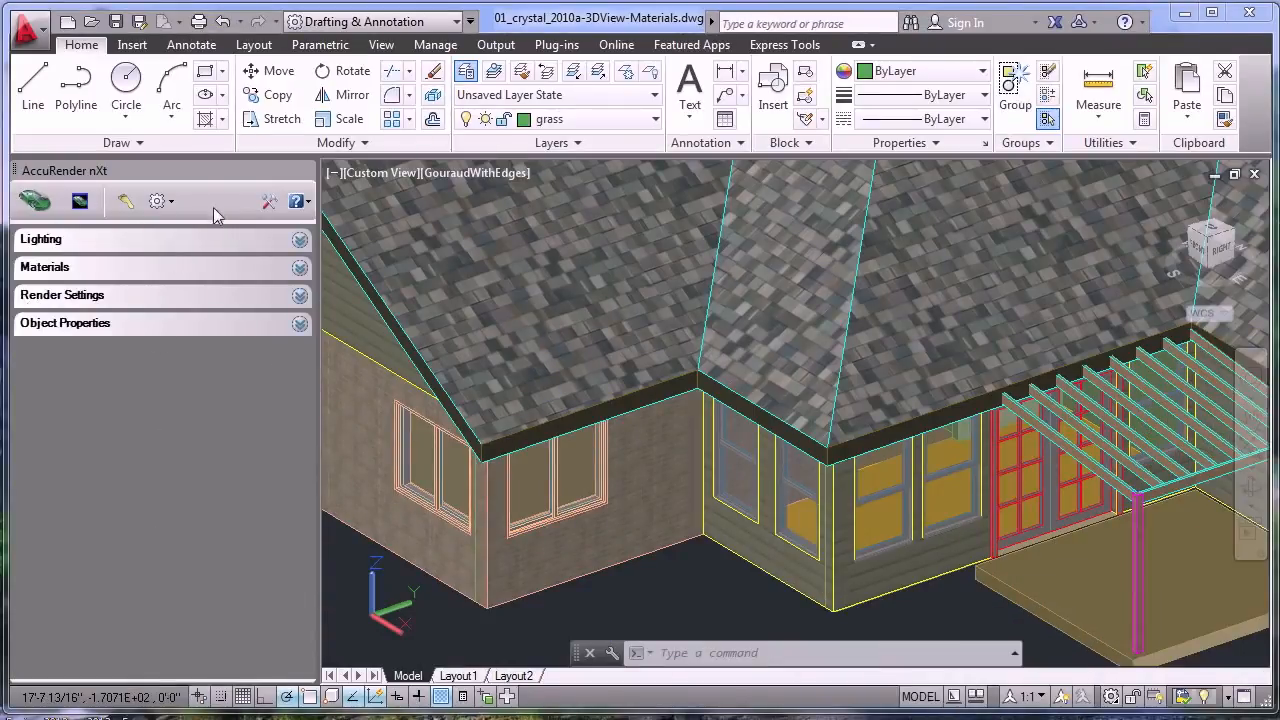
Turn on the groundplane beneath the house and check the available plant commands.
{"action": "left_click", "coordinate": [162, 202]}
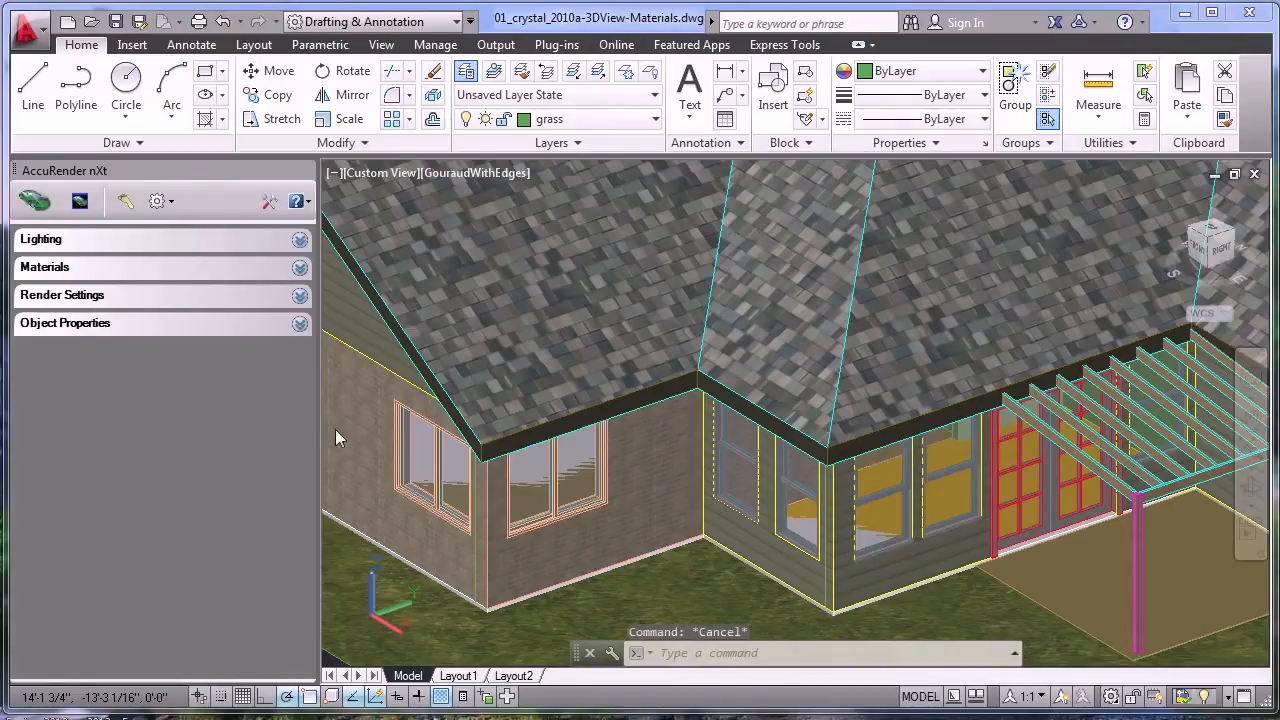
{"action": "left_click", "coordinate": [172, 203]}
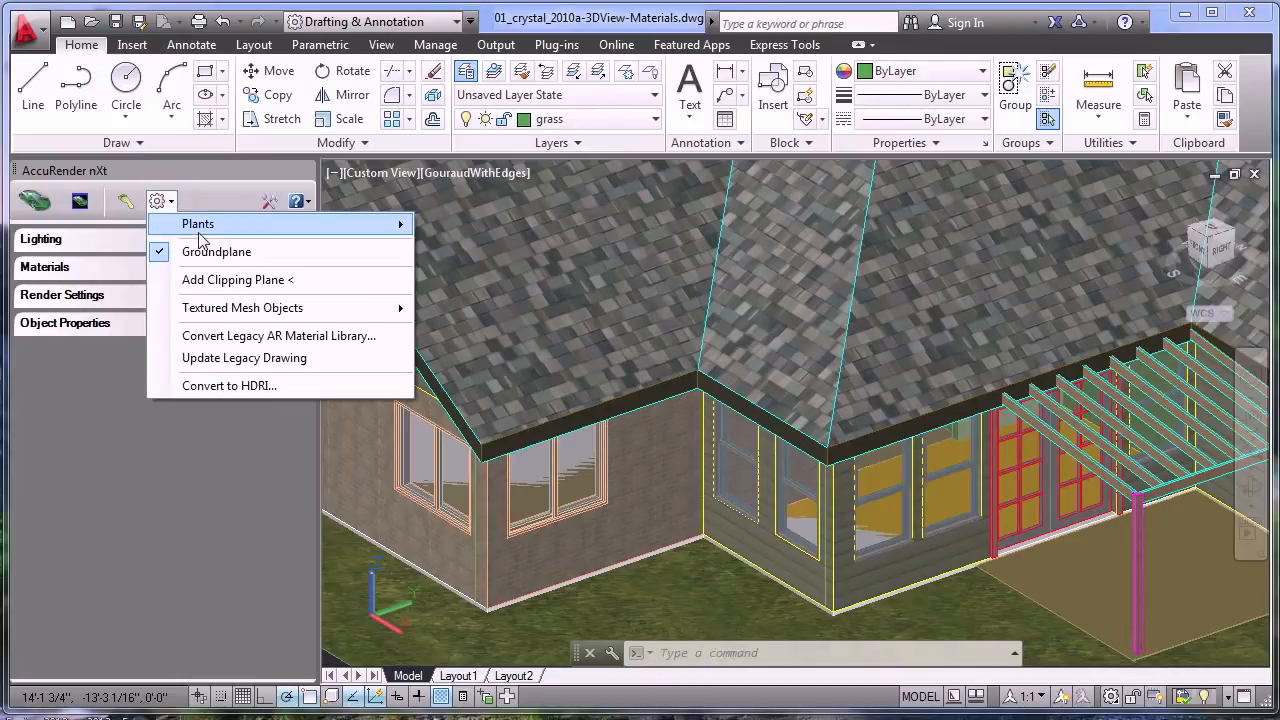
{"action": "mouse_move", "coordinate": [203, 235]}
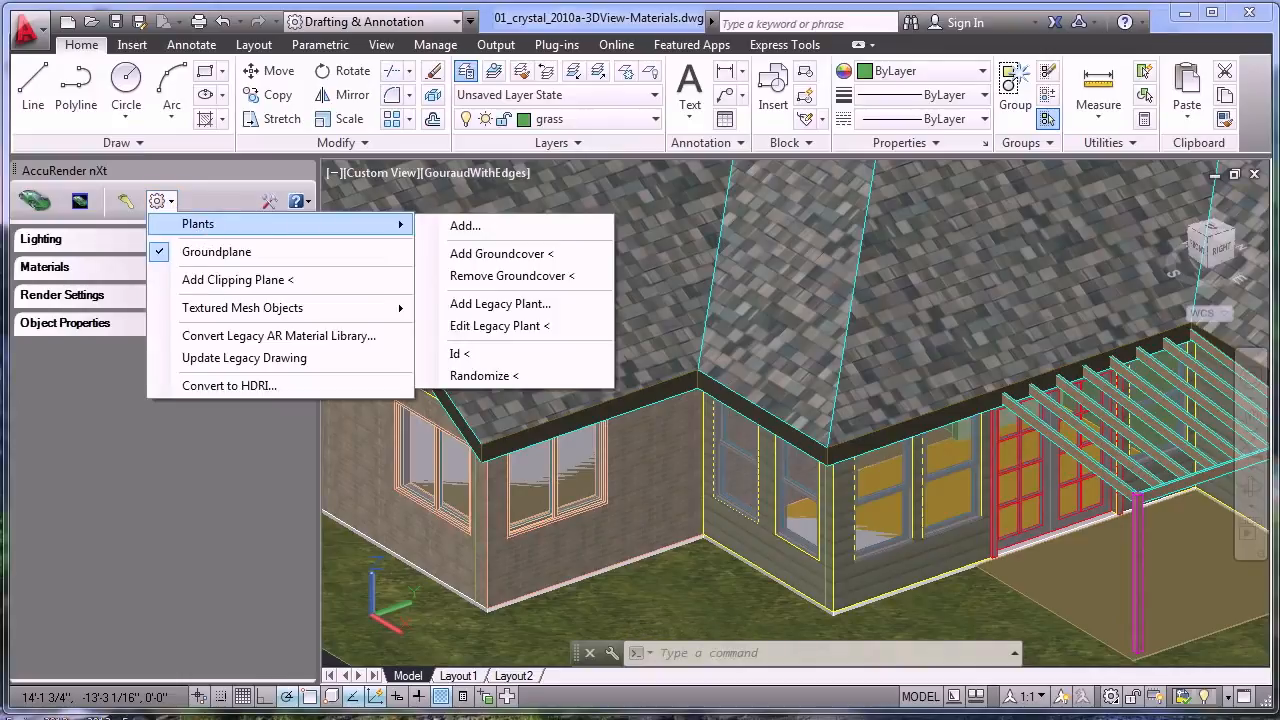
{"action": "left_click", "coordinate": [674, 420]}
Start adding a plant and browse to C:\Temp\nXt\Plants\Small Trees and Shrubs, displaying its files as large thumbnails.
{"action": "left_click", "coordinate": [171, 203]}
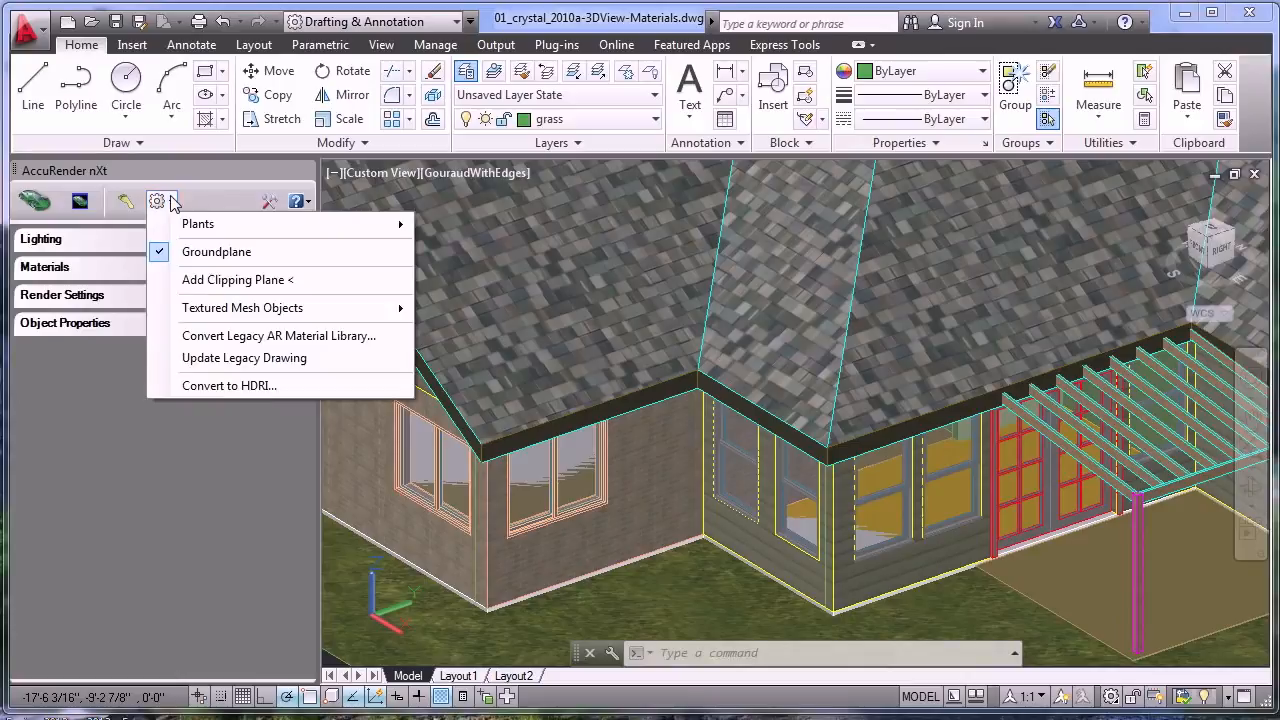
{"action": "mouse_move", "coordinate": [272, 227]}
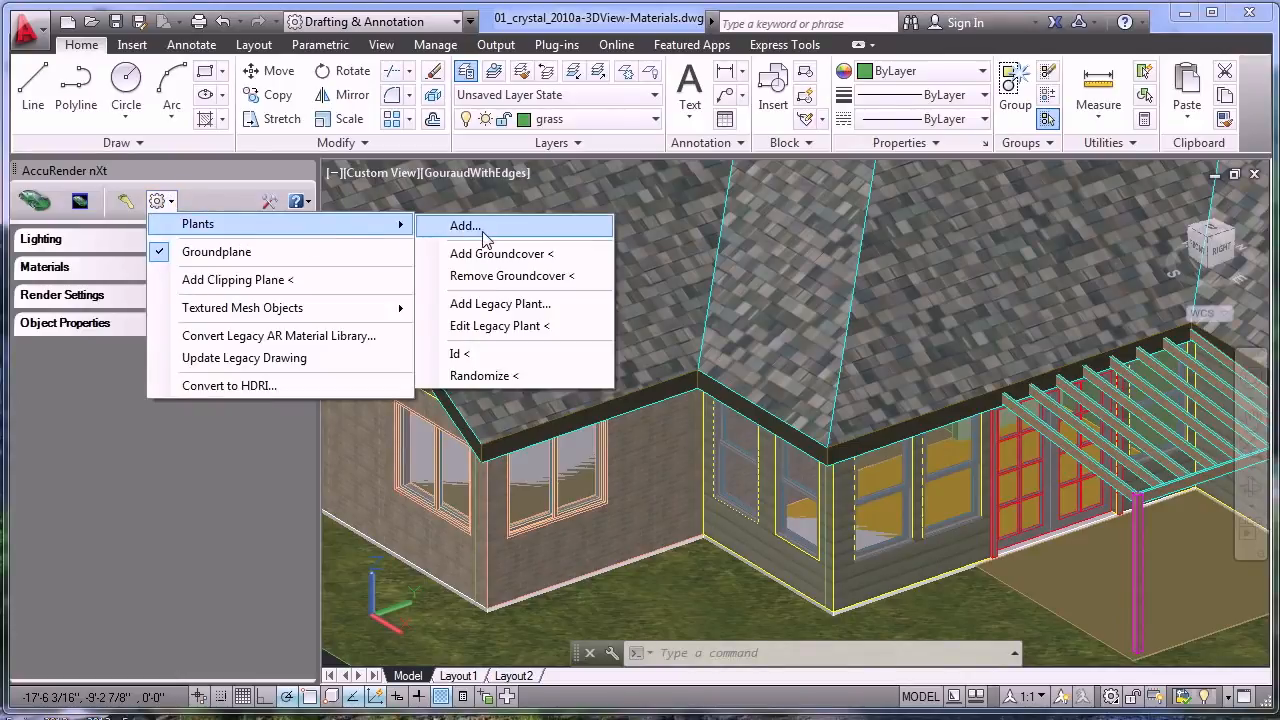
{"action": "left_click", "coordinate": [482, 231]}
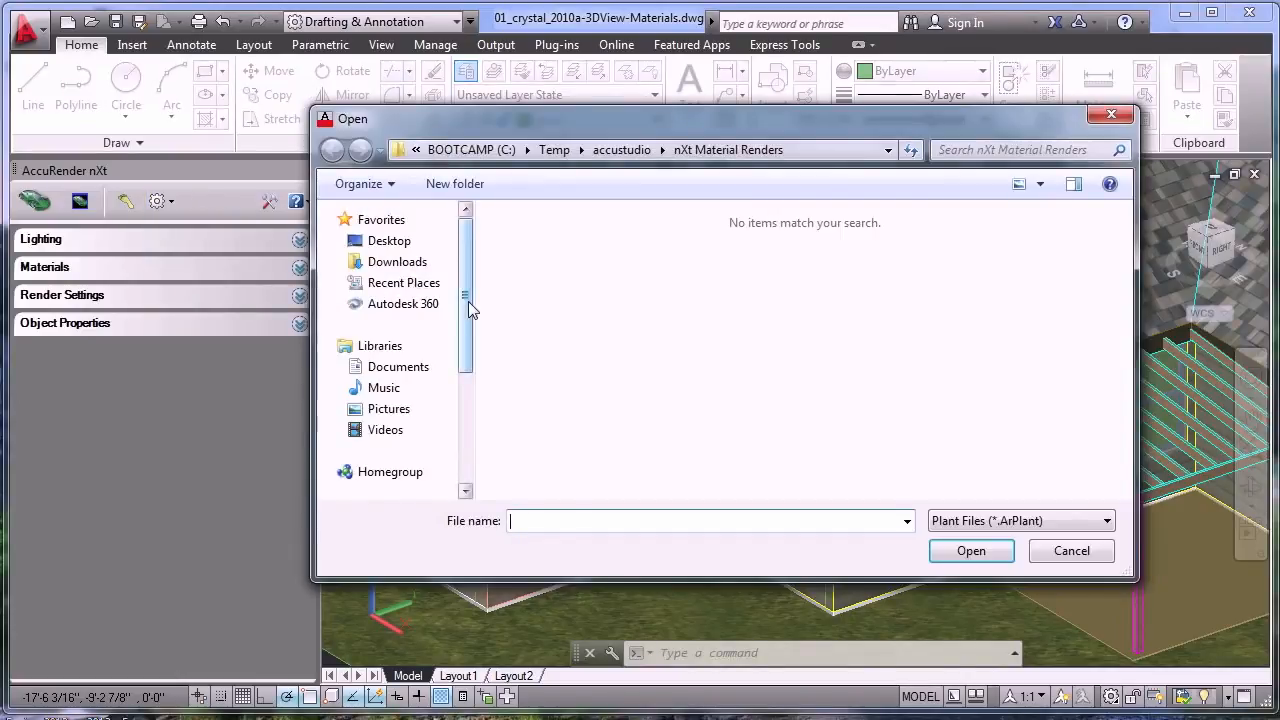
{"action": "left_click_drag", "start_coordinate": [464, 301], "coordinate": [467, 366]}
{"action": "left_click", "coordinate": [410, 420]}
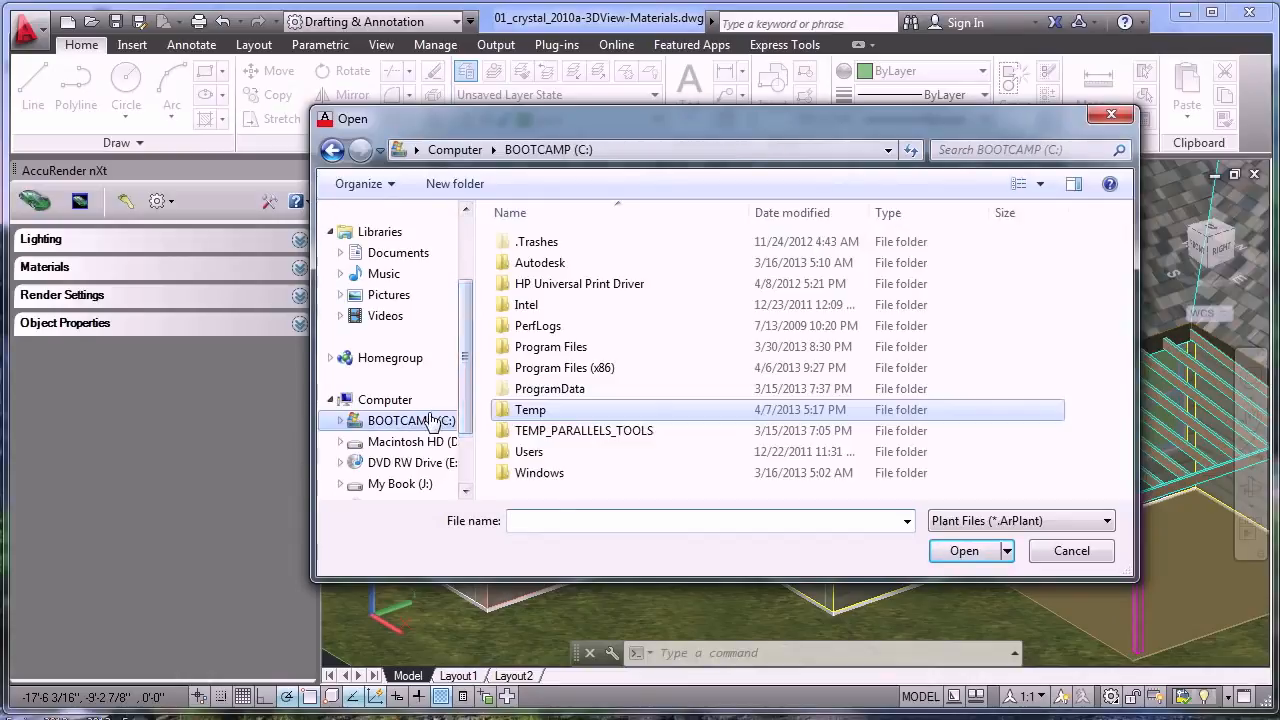
{"action": "double_click", "coordinate": [525, 412]}
{"action": "double_click", "coordinate": [524, 368]}
{"action": "double_click", "coordinate": [535, 243]}
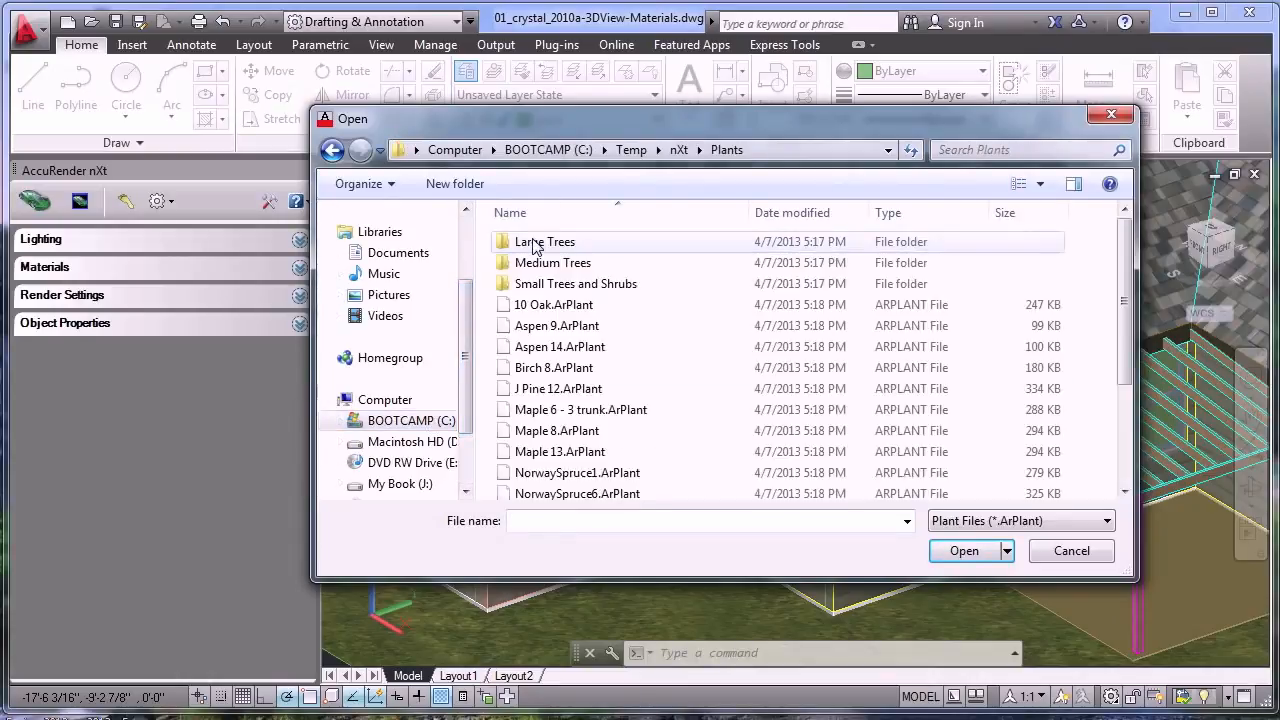
{"action": "double_click", "coordinate": [545, 284]}
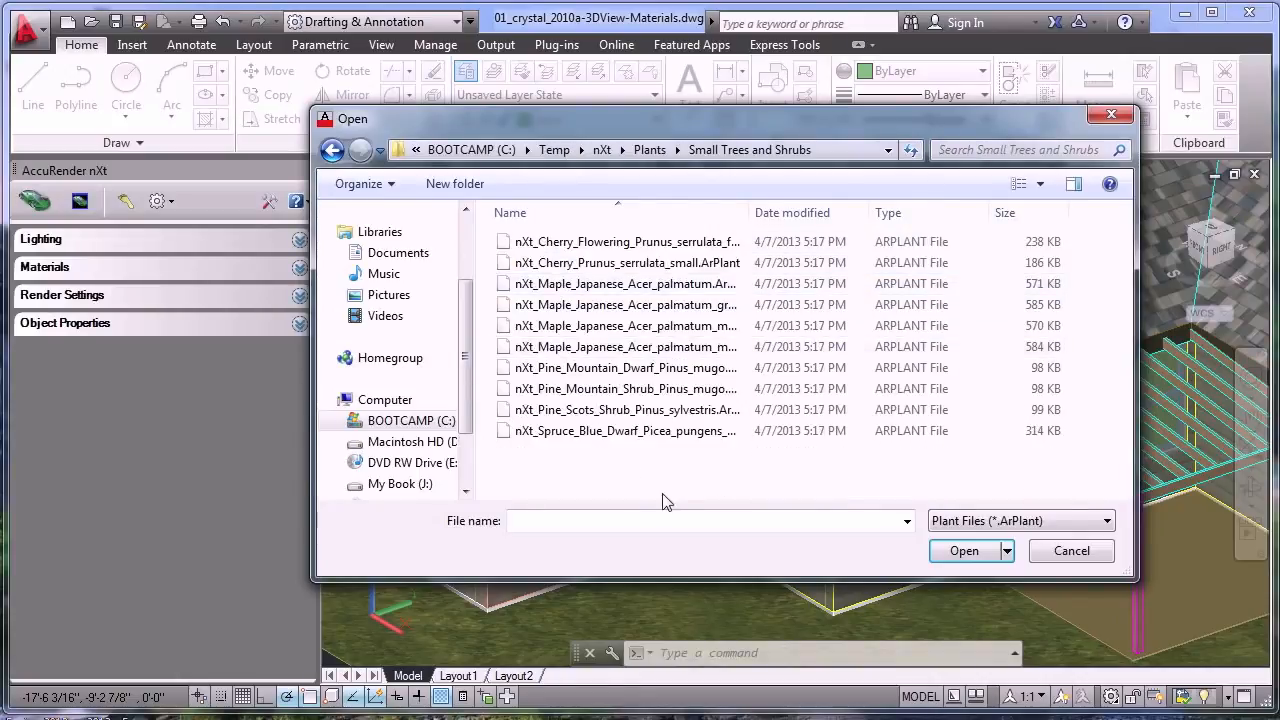
{"action": "left_click", "coordinate": [1040, 184]}
{"action": "left_click", "coordinate": [1102, 58]}
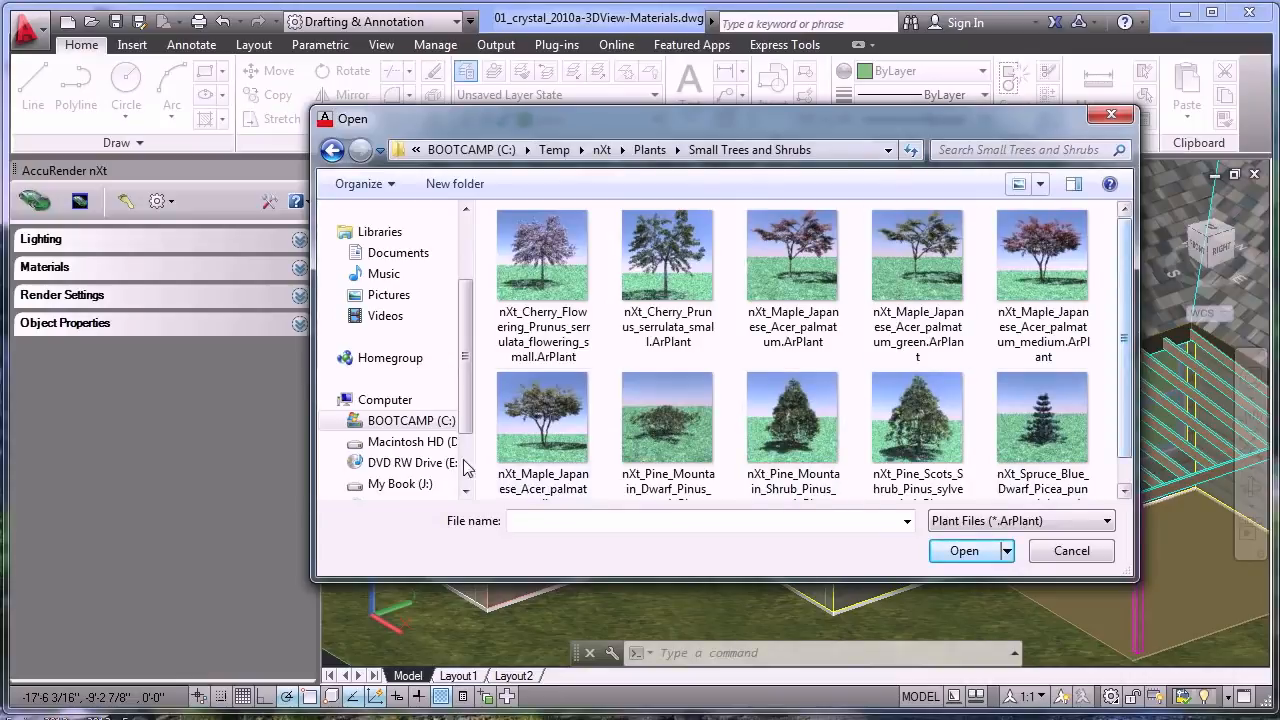
Place three nXt_Pine_Mountain_Dwarf_Pinus_mugo plants in a row along the brick wall below the front window.
{"action": "left_click", "coordinate": [663, 440]}
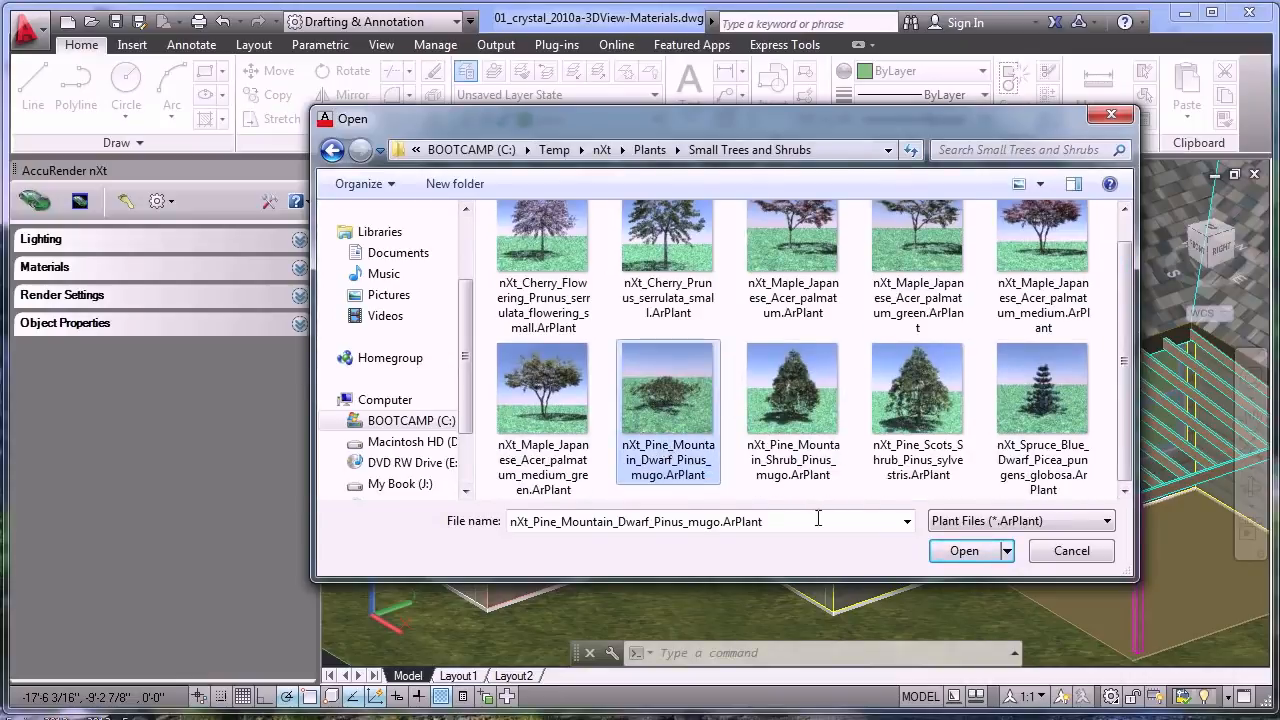
{"action": "left_click", "coordinate": [964, 551]}
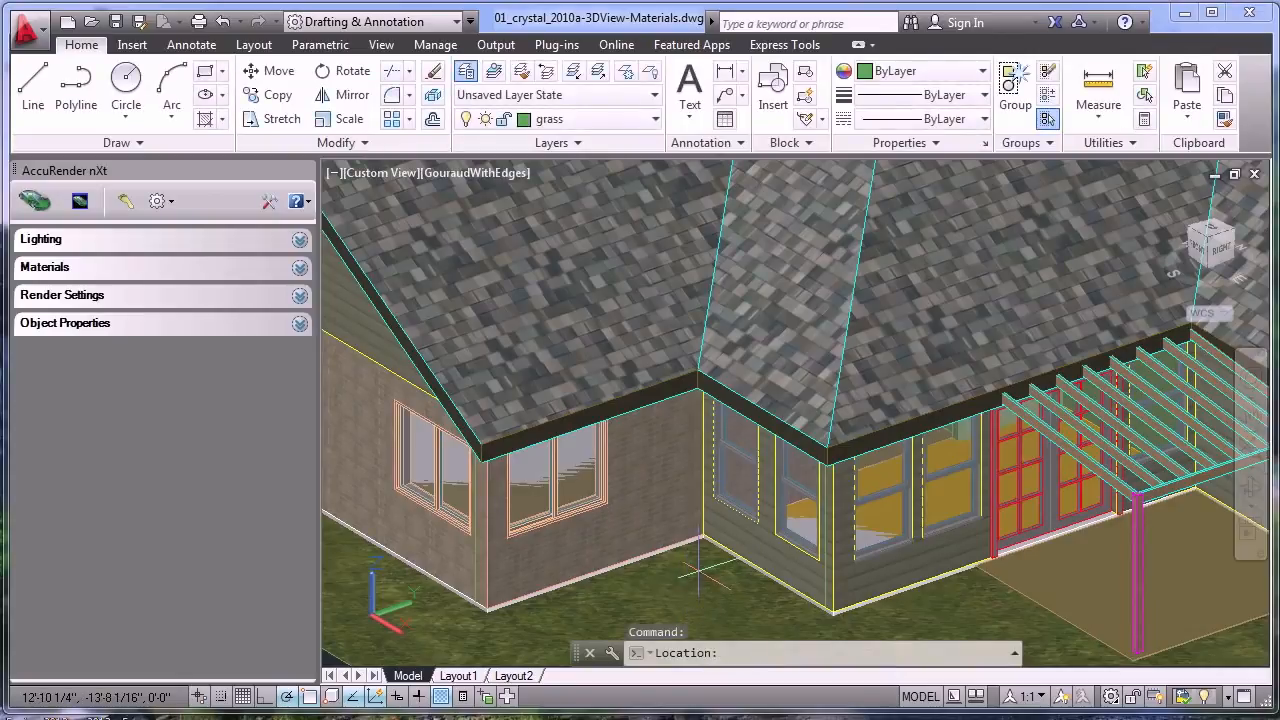
{"action": "left_click", "coordinate": [700, 545]}
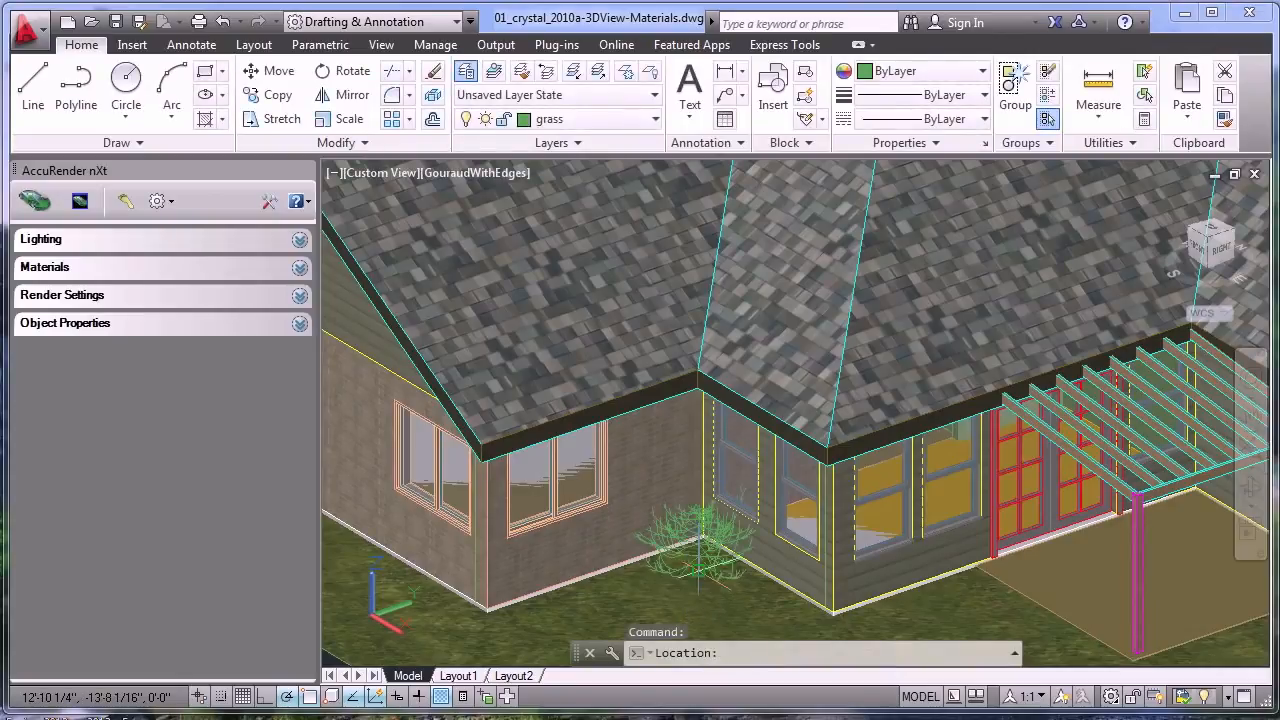
{"action": "left_click", "coordinate": [608, 593]}
{"action": "left_click", "coordinate": [526, 615]}
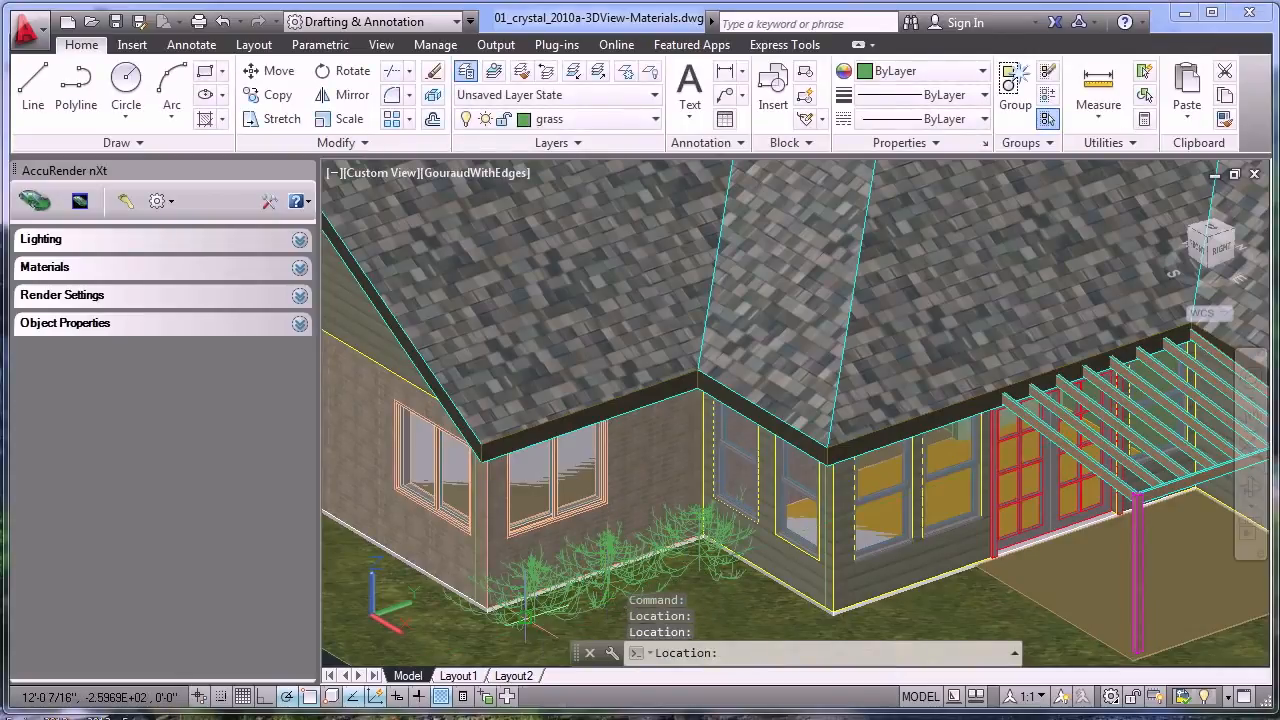
{"action": "key", "text": "Escape"}
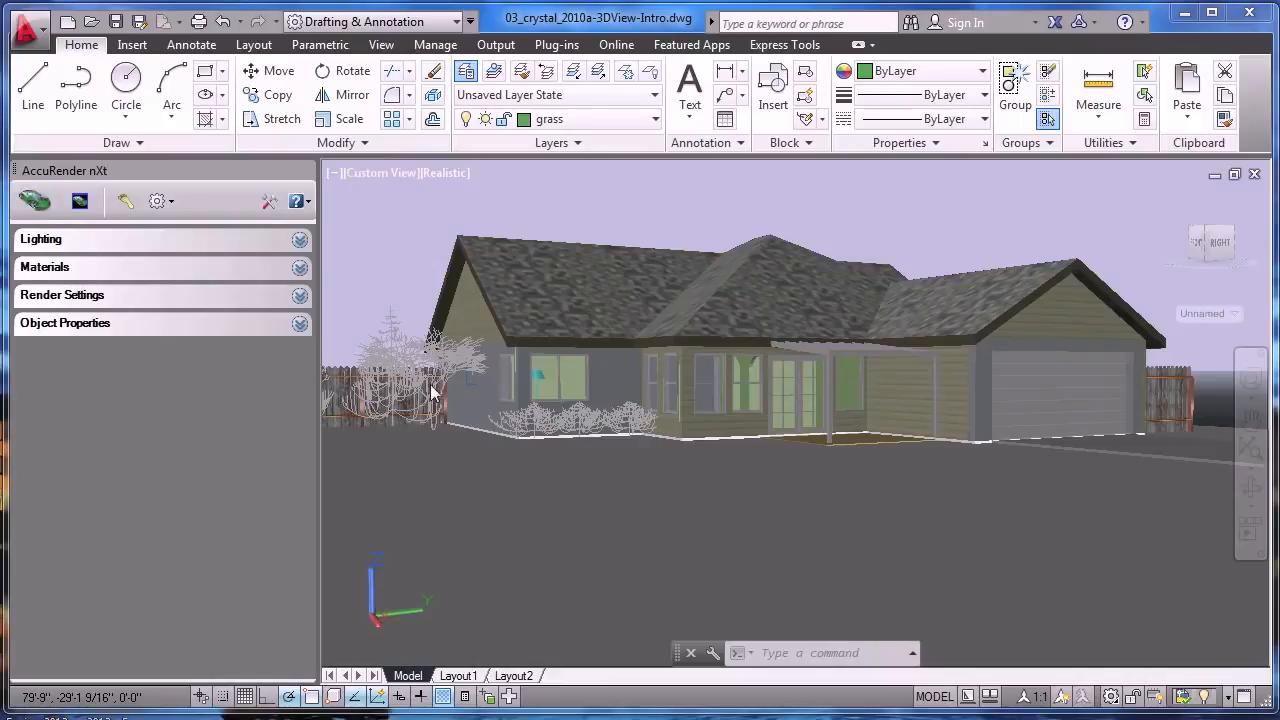
Render the landscaped house view in 03_crystal_2010a-3DView-Intro.dwg and close the rendering without saving it.
{"action": "left_click", "coordinate": [33, 204]}
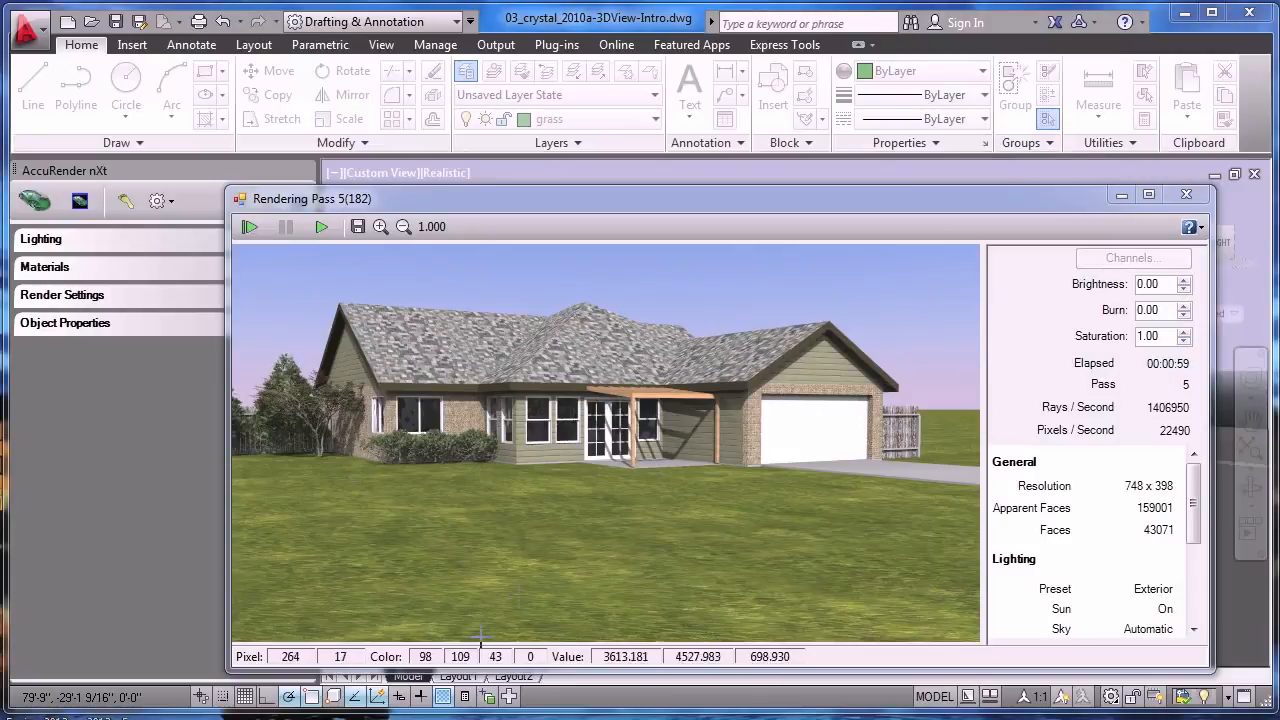
{"action": "left_click", "coordinate": [1188, 192]}
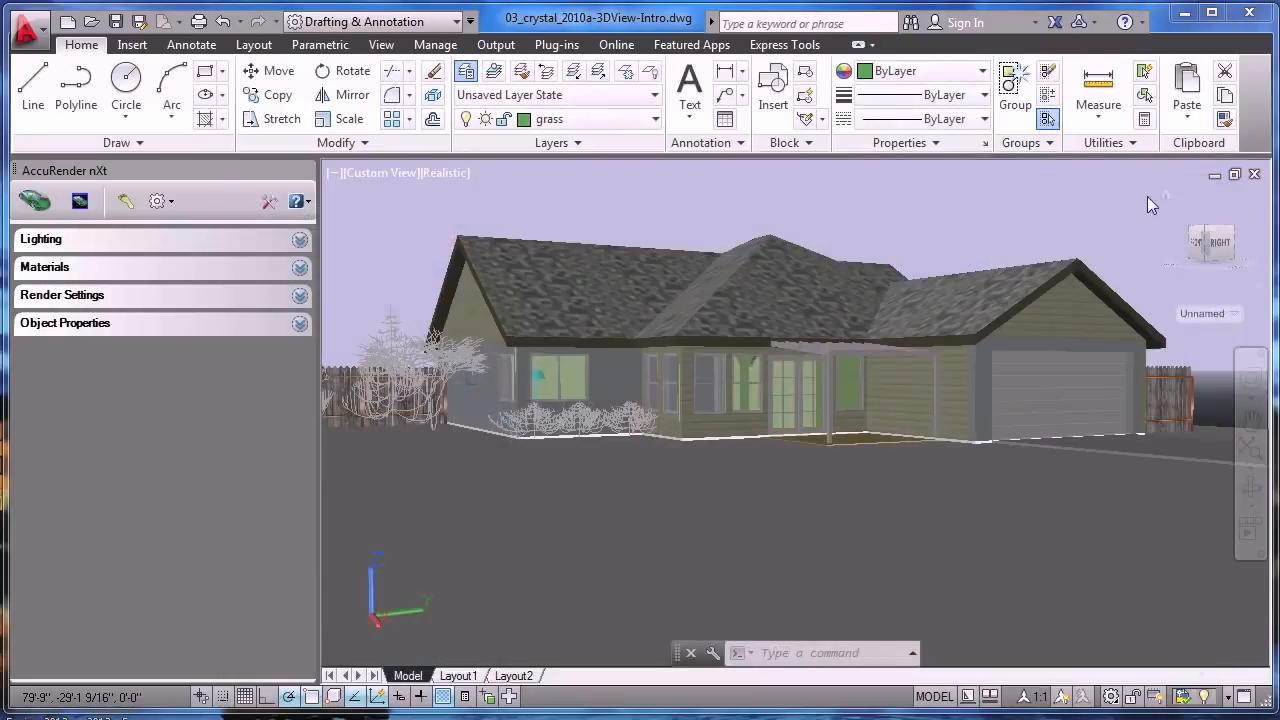
Open the WalkAbout window, load the saved view Cam_2_Mod and review its bgclds01.jpg background image settings.
{"action": "left_click", "coordinate": [127, 205]}
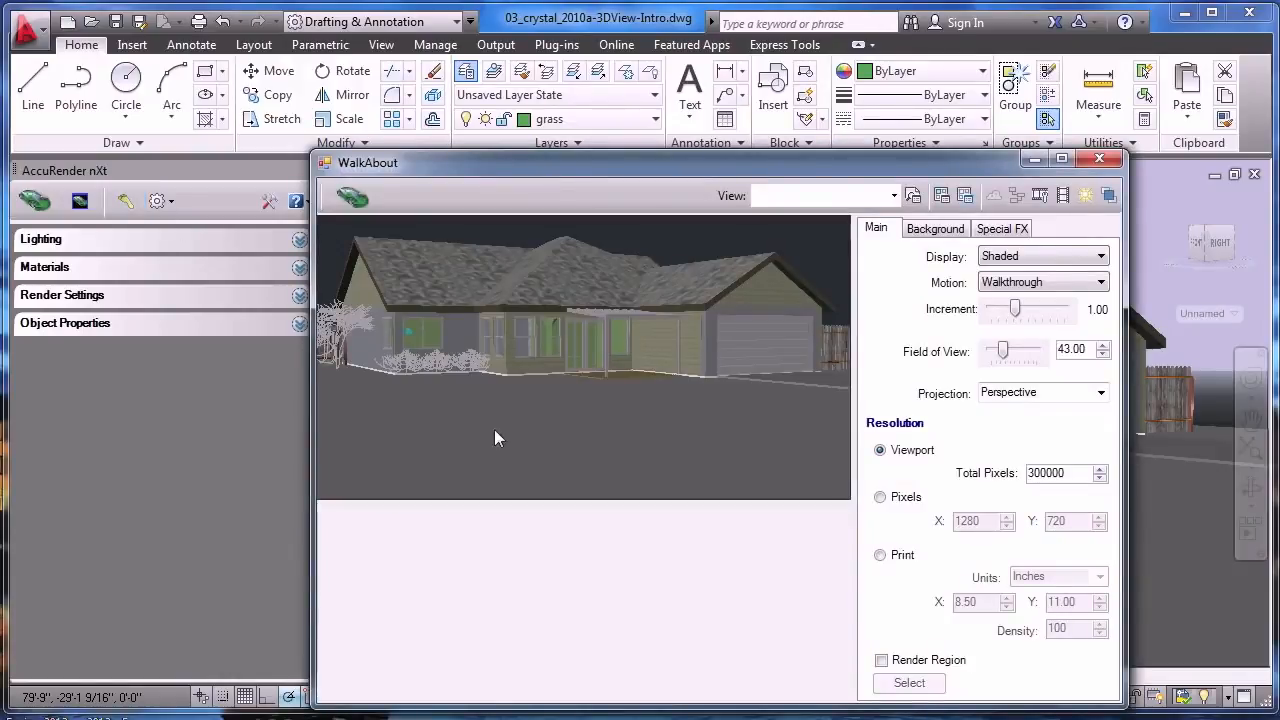
{"action": "left_click_drag", "start_coordinate": [638, 241], "coordinate": [639, 234]}
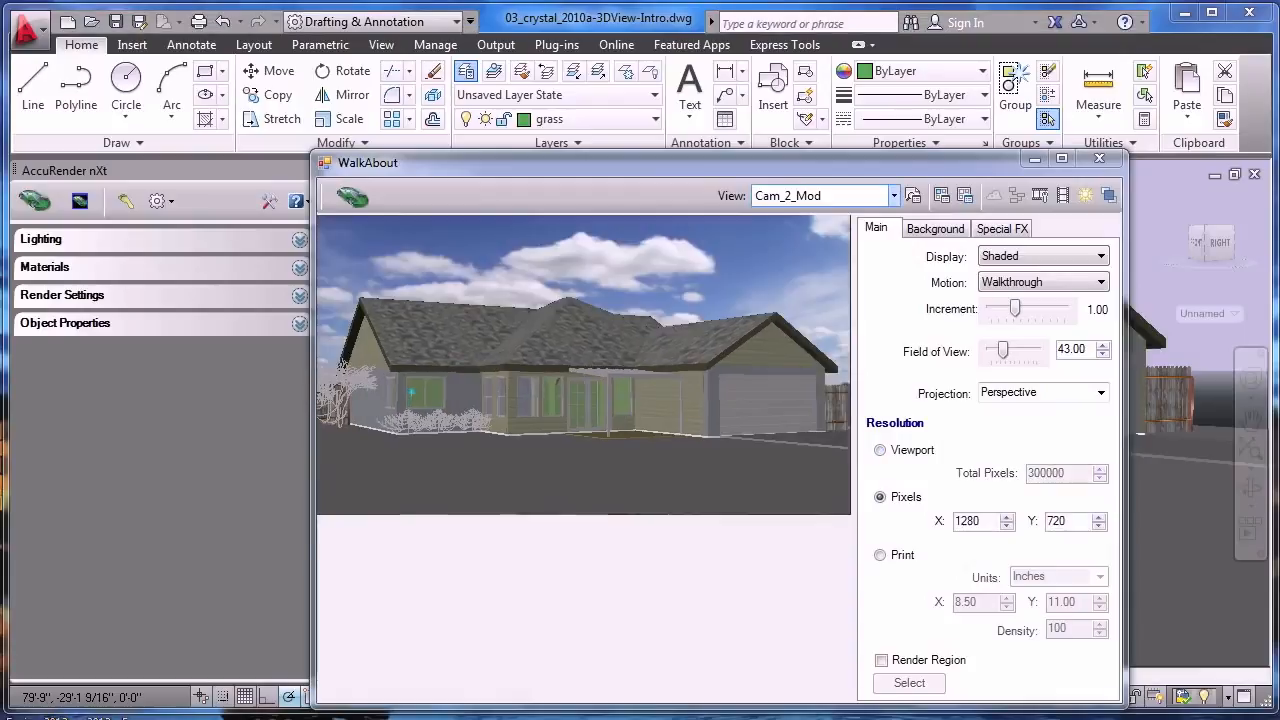
{"action": "left_click", "coordinate": [936, 230]}
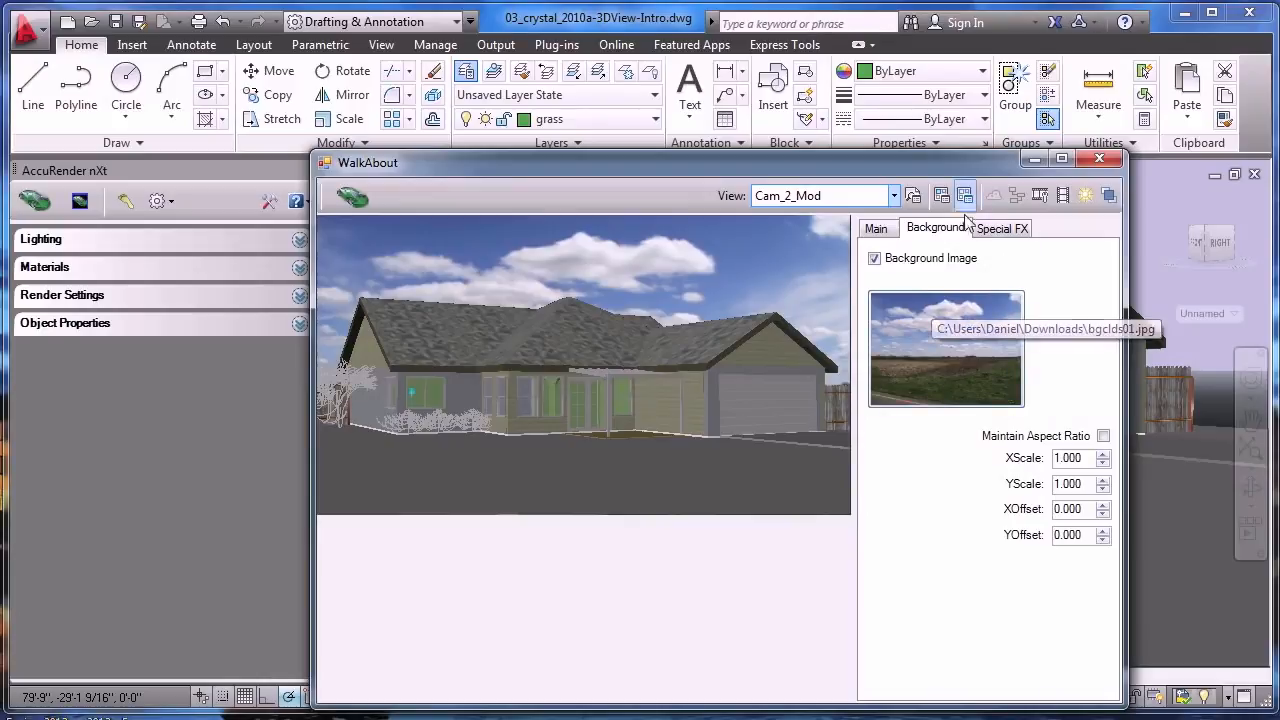
Render the house in WalkAbout against the cloudy sky background, and close both the rendering and the WalkAbout window.
{"action": "left_click", "coordinate": [876, 229]}
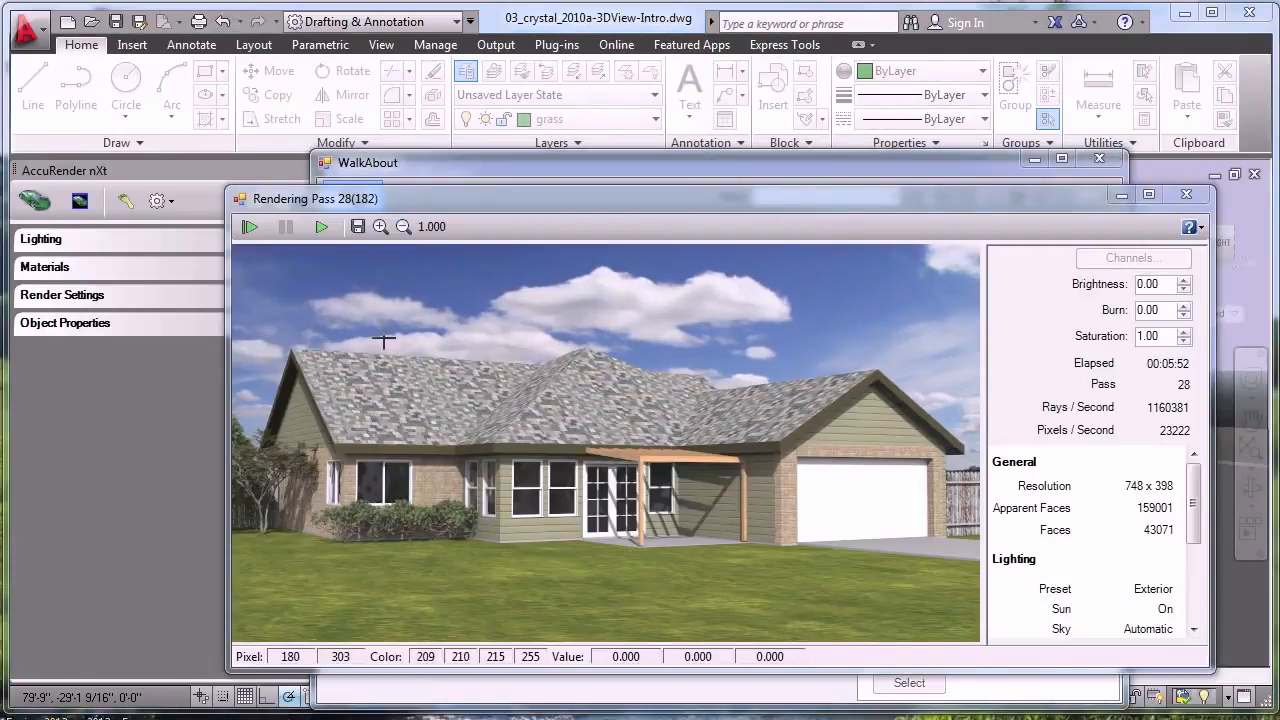
{"action": "left_click", "coordinate": [1186, 197]}
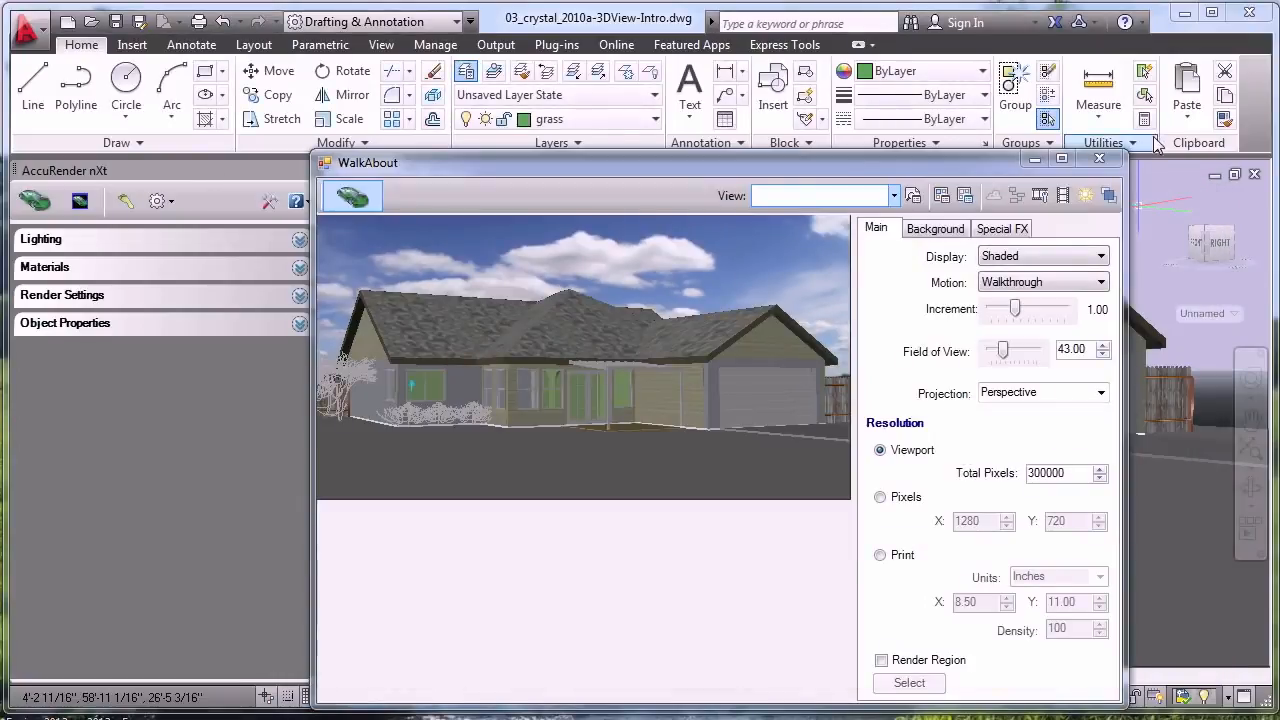
{"action": "left_click", "coordinate": [1099, 161]}
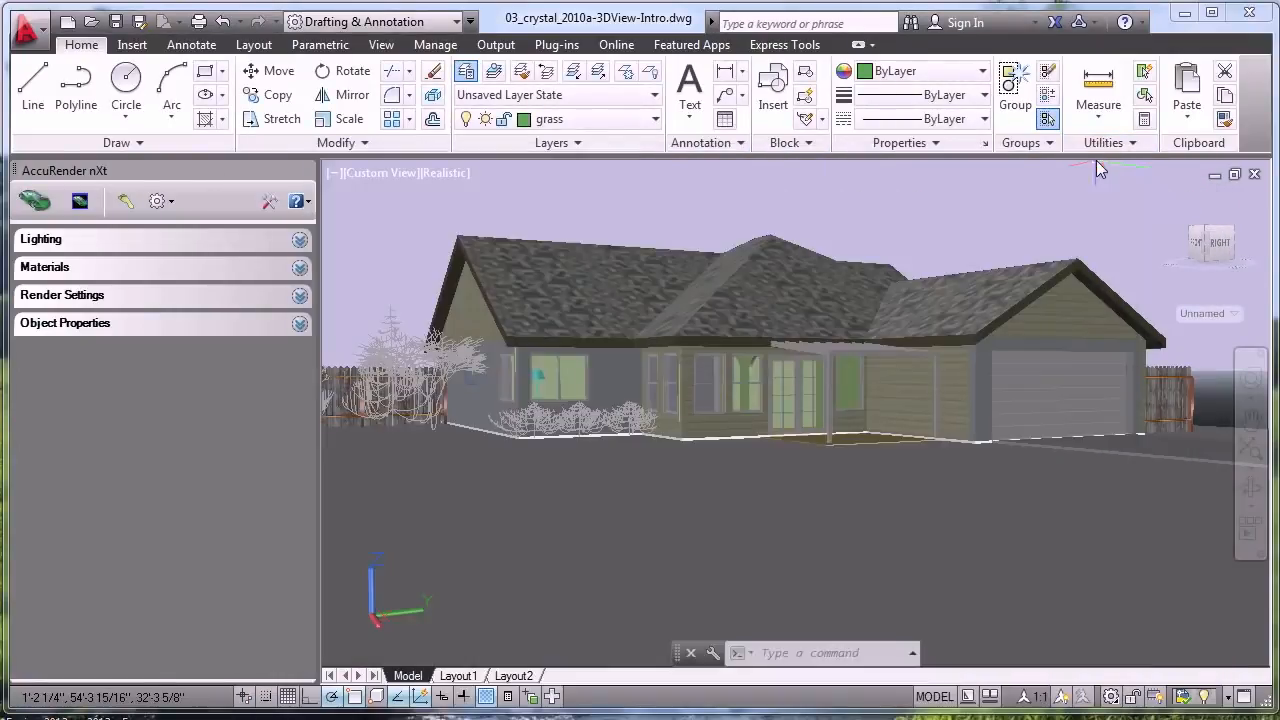
Set the lighting preset to Studio and start rendering the house in the AutoCAD viewport.
{"action": "left_click", "coordinate": [299, 243]}
{"action": "left_click_drag", "start_coordinate": [309, 481], "coordinate": [297, 286]}
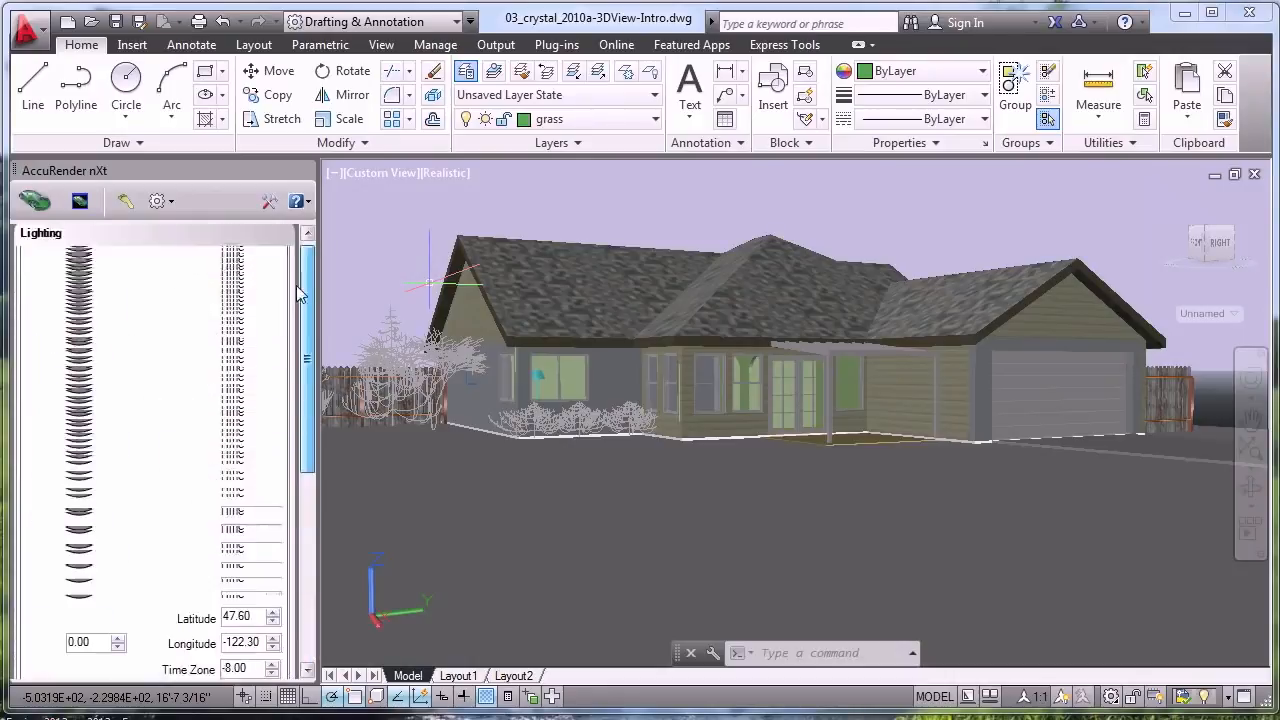
{"action": "left_click", "coordinate": [180, 264]}
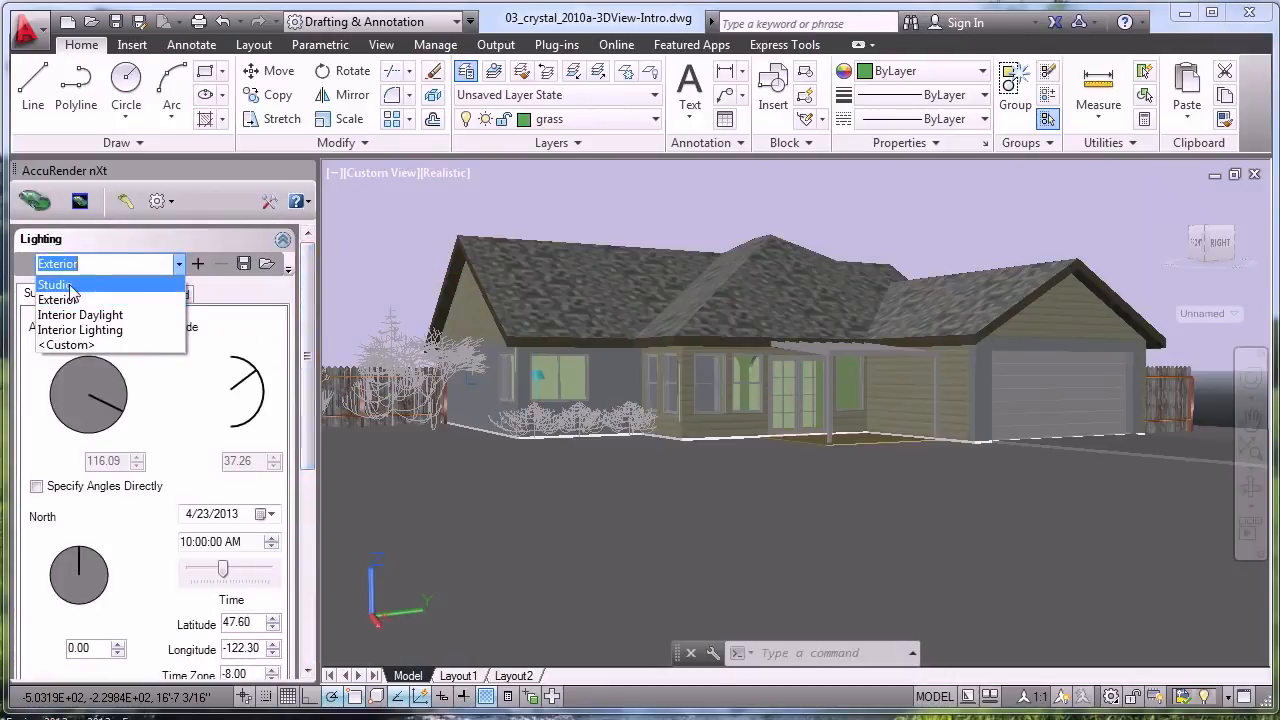
{"action": "left_click", "coordinate": [68, 286]}
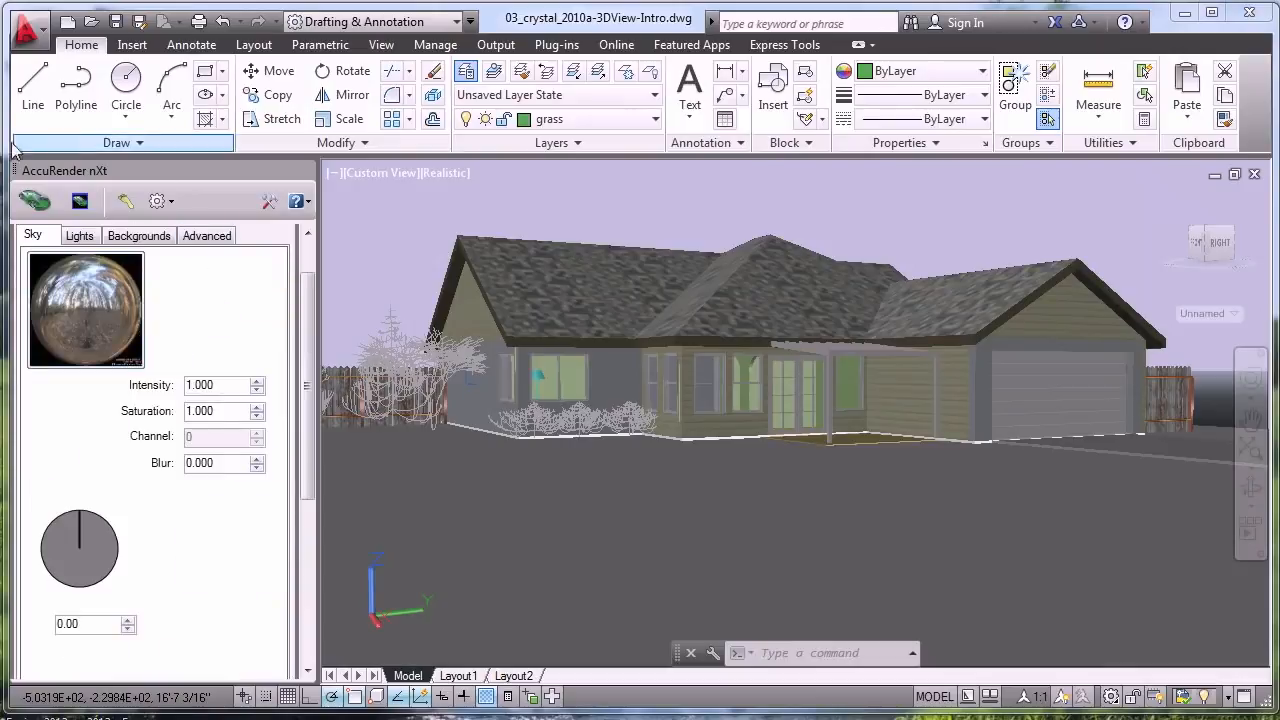
{"action": "left_click", "coordinate": [35, 201]}
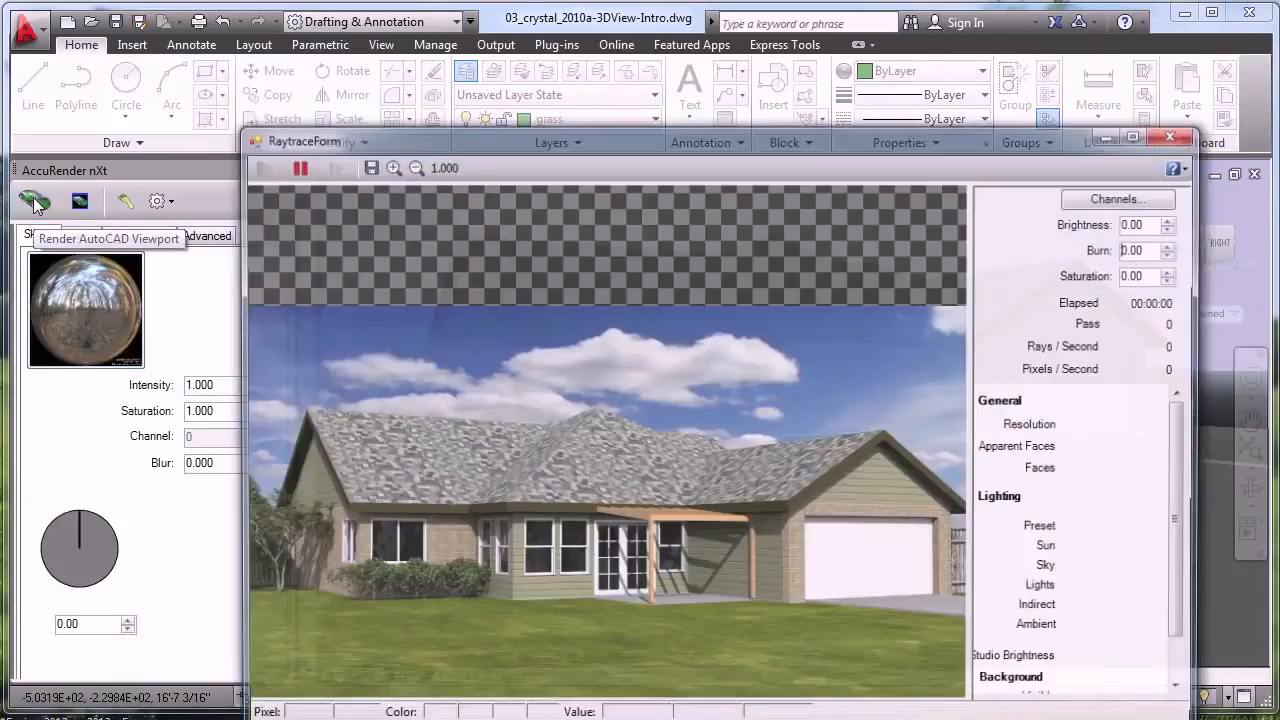